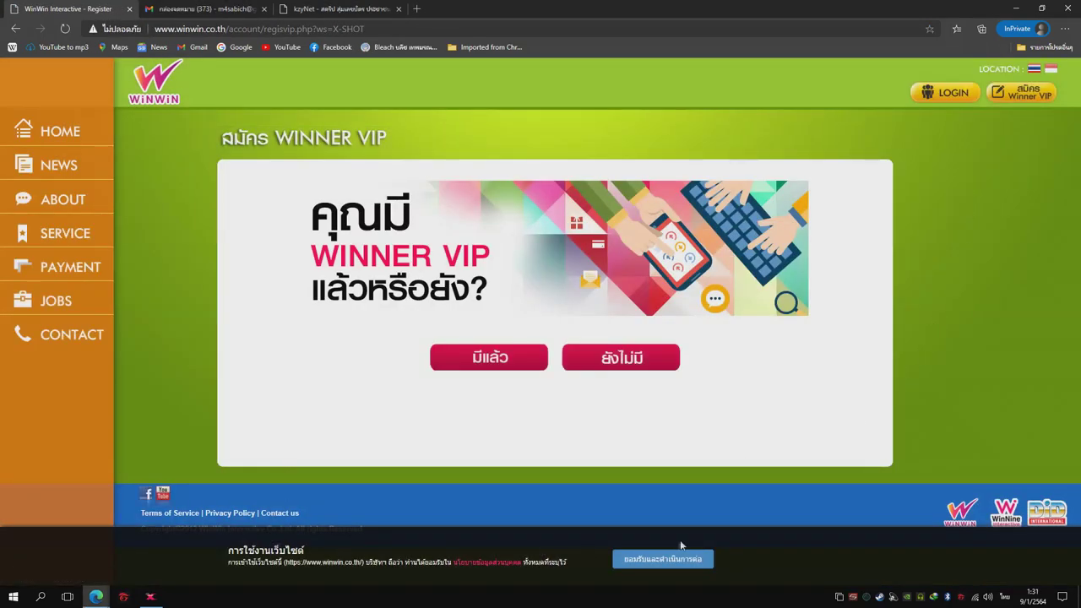
Step: Start a new Winner VIP registration as someone without an account
{"action": "left_click", "coordinate": [630, 361]}
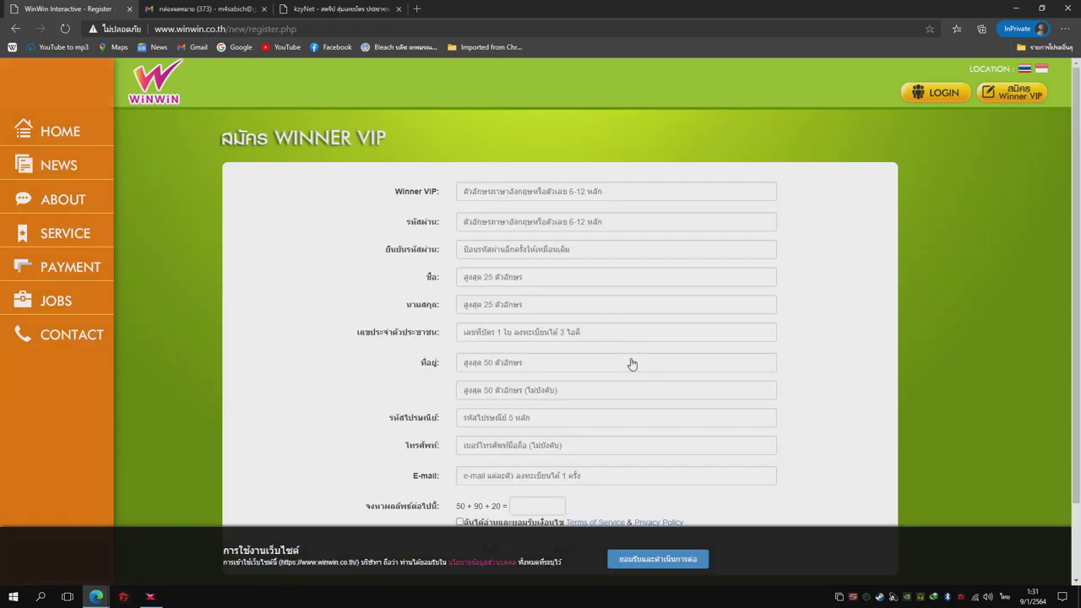
{"action": "scroll", "coordinate": [565, 349], "scroll_direction": "down", "scroll_amount": 1}
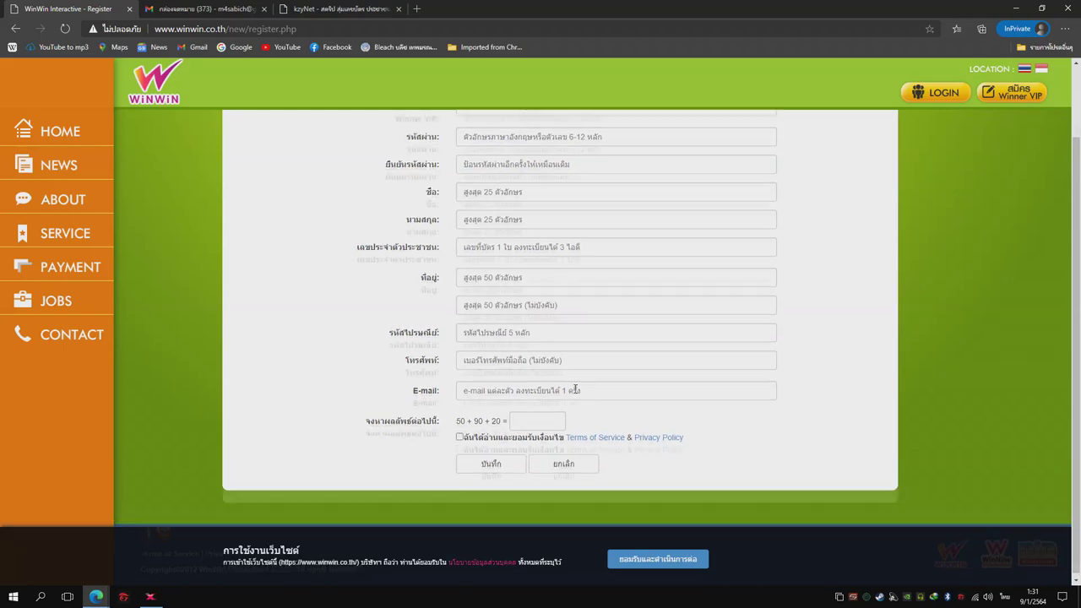
{"action": "scroll", "coordinate": [574, 389], "scroll_direction": "up", "scroll_amount": 1}
{"action": "scroll", "coordinate": [574, 392], "scroll_direction": "down", "scroll_amount": 1}
{"action": "scroll", "coordinate": [573, 393], "scroll_direction": "up", "scroll_amount": 1}
{"action": "scroll", "coordinate": [566, 394], "scroll_direction": "down", "scroll_amount": 1}
{"action": "scroll", "coordinate": [507, 440], "scroll_direction": "up", "scroll_amount": 1}
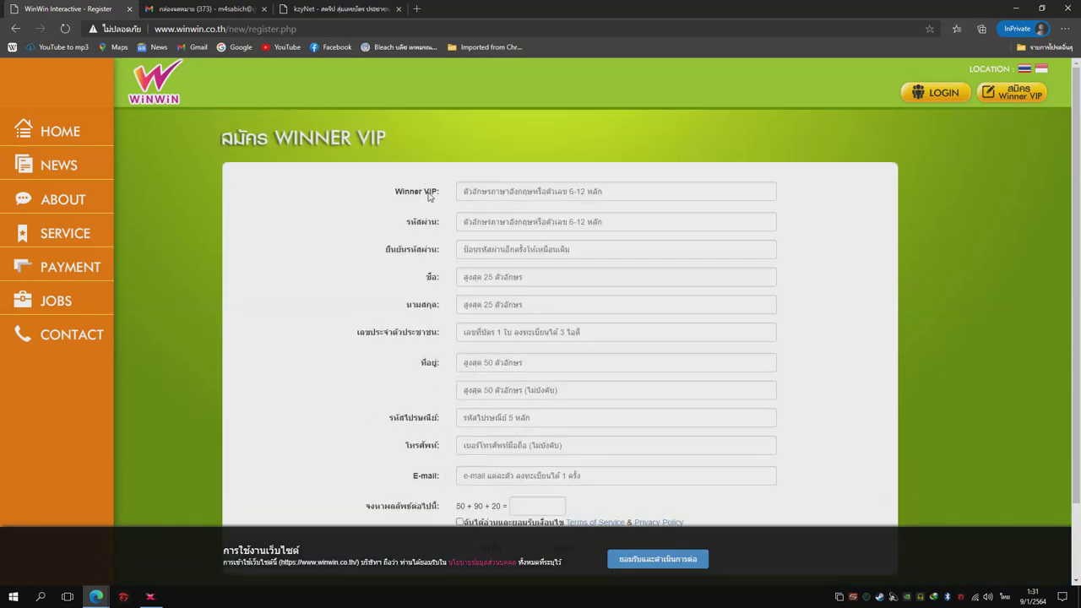
Step: Enter the chosen username and the account password, replacing a mistyped first attempt
{"action": "left_click", "coordinate": [567, 191]}
{"action": "type", "text": "m4sa"}
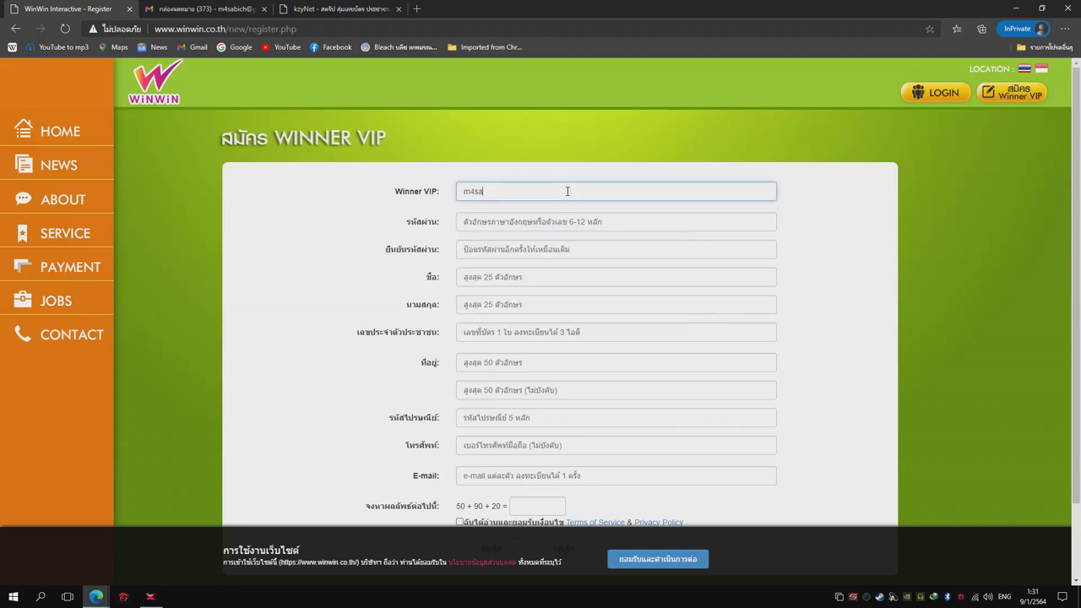
{"action": "type", "text": "bich"}
{"action": "key", "text": "Tab"}
{"action": "type", "text": "••••"}
{"action": "key", "text": "ctrl+a"}
{"action": "key", "text": "BackSpace"}
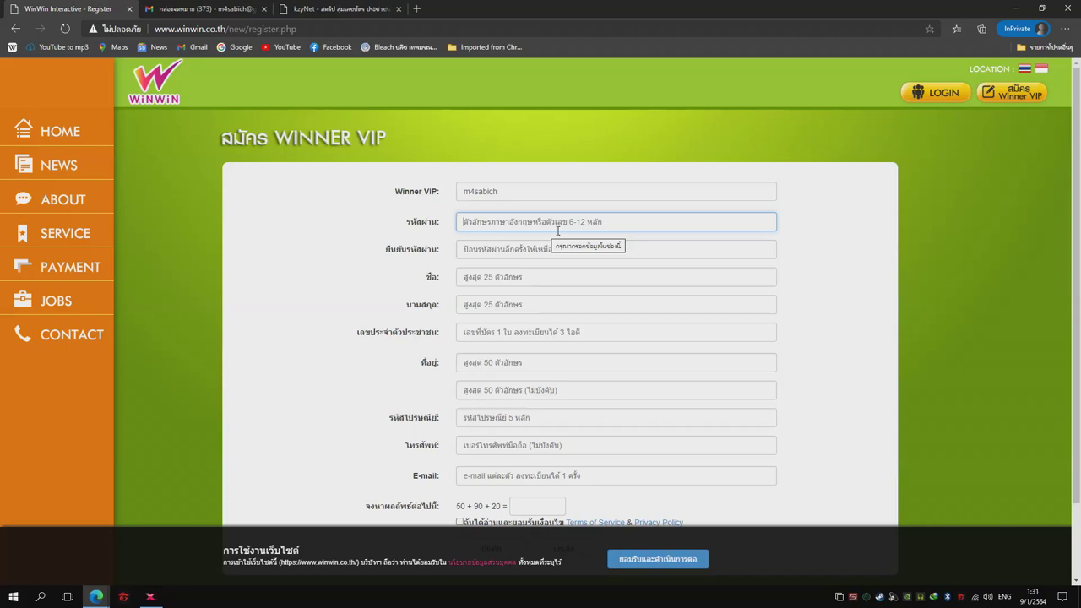
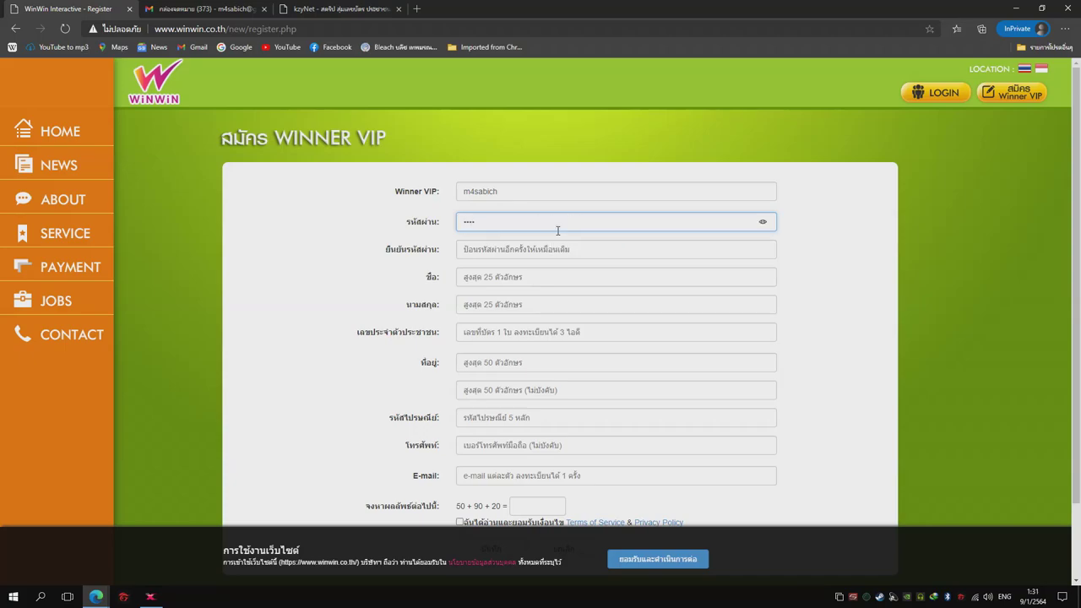
Step: Confirm the password, fill in the first name and surname, and highlight the citizen ID label
{"action": "key", "text": "Tab"}
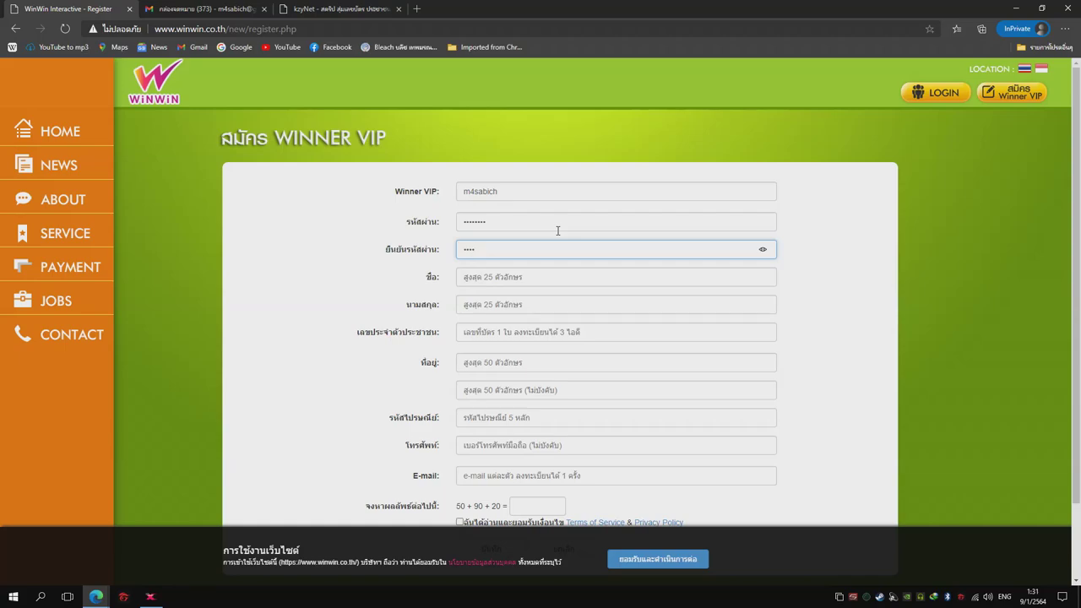
{"action": "key", "text": "Tab"}
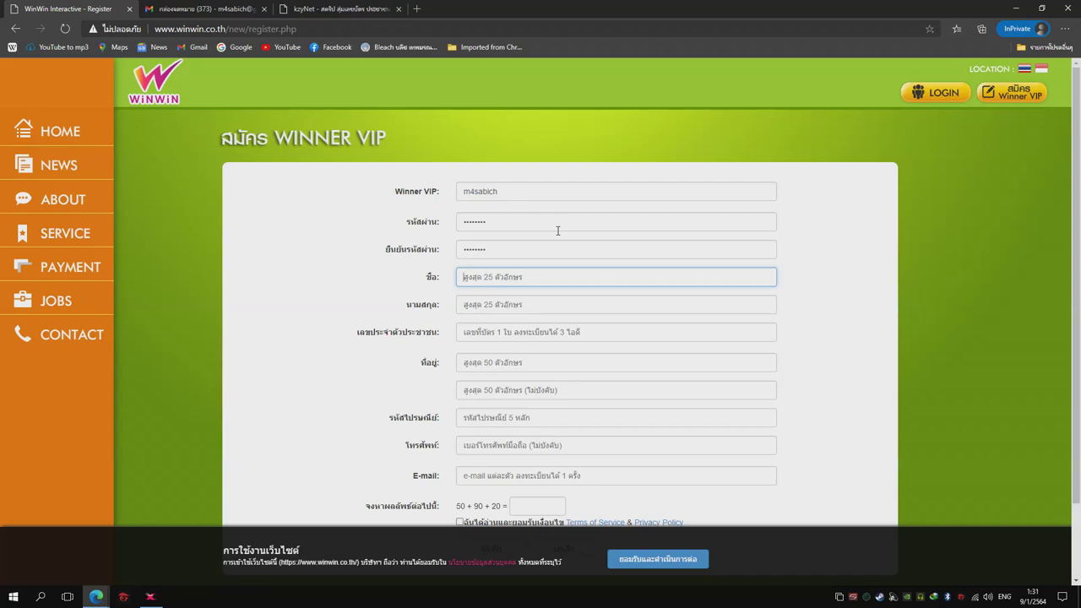
{"action": "key", "text": "Tab"}
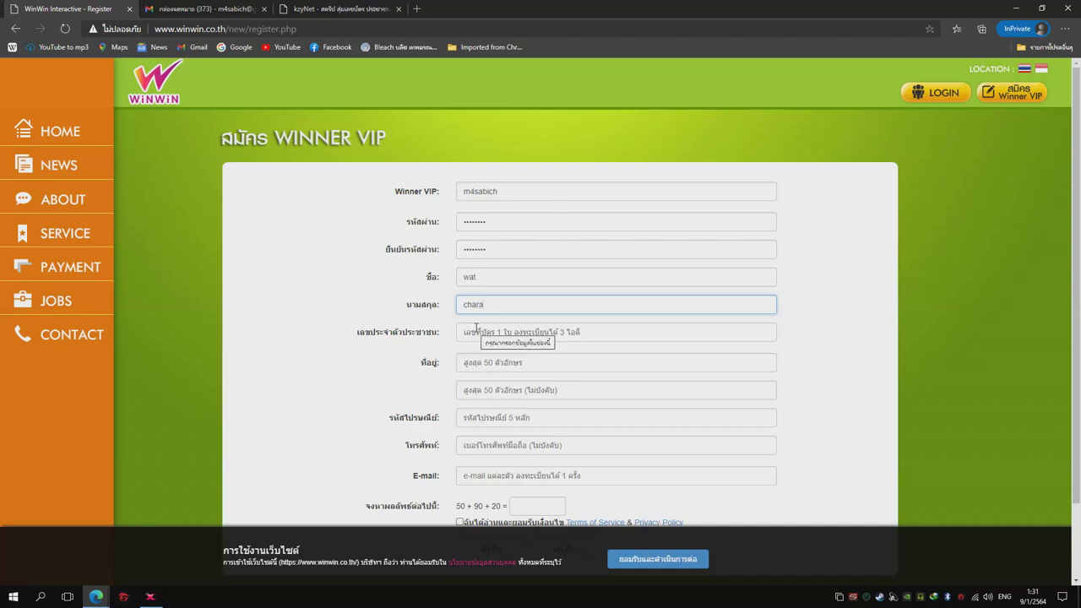
{"action": "left_click_drag", "start_coordinate": [356, 334], "coordinate": [436, 337]}
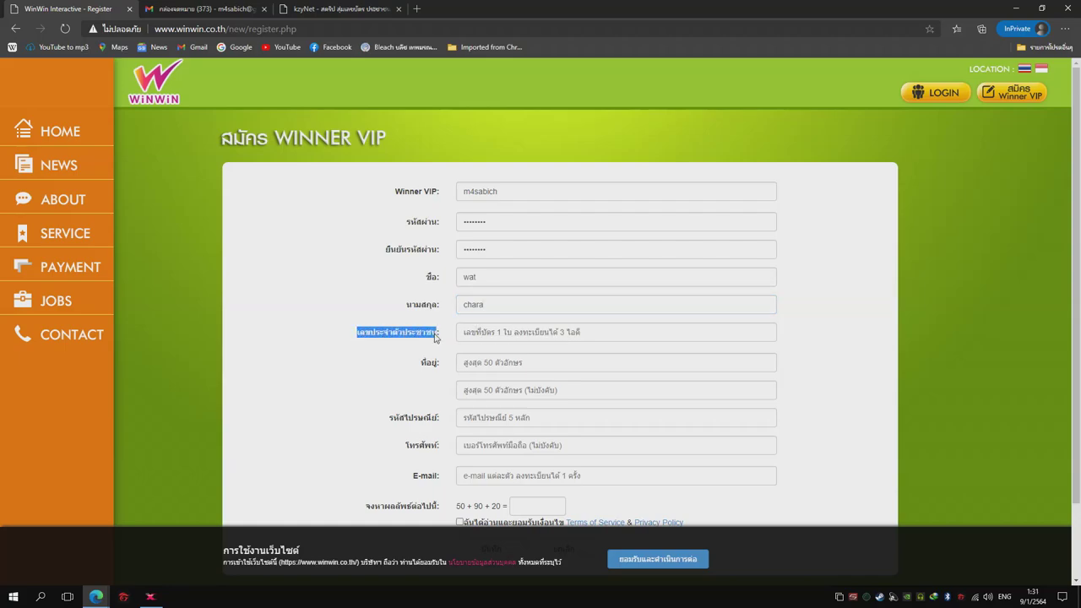
{"action": "left_click_drag", "start_coordinate": [357, 337], "coordinate": [439, 338]}
Step: Copy the generated 13-digit ID from kzyNet into focus at WinWin's citizen ID field
{"action": "left_click", "coordinate": [355, 8]}
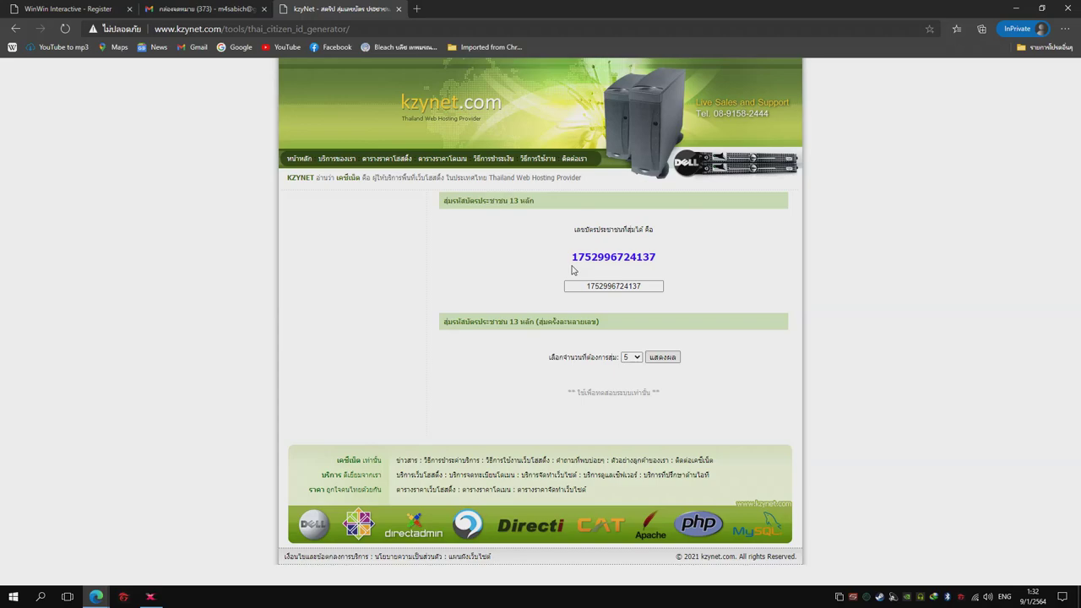
{"action": "left_click", "coordinate": [66, 9]}
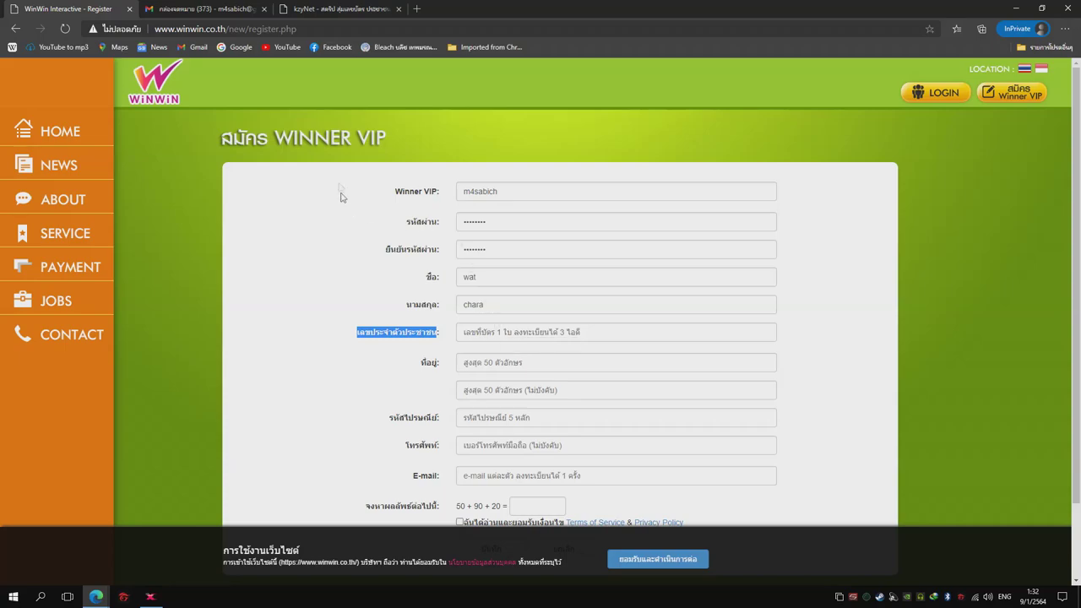
{"action": "left_click", "coordinate": [326, 6]}
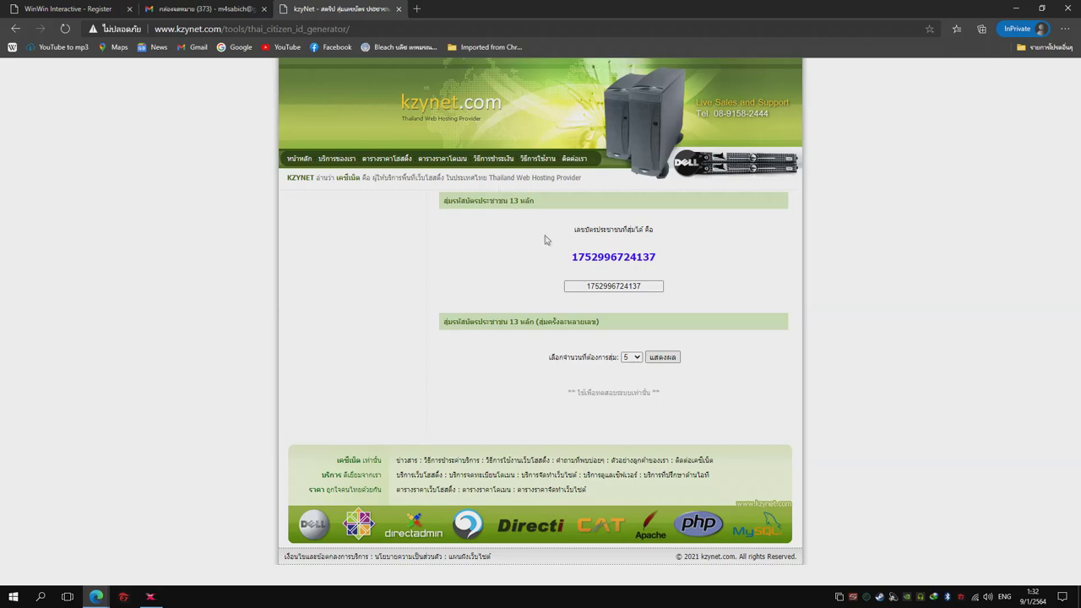
{"action": "double_click", "coordinate": [611, 258]}
{"action": "key", "text": "ctrl+c"}
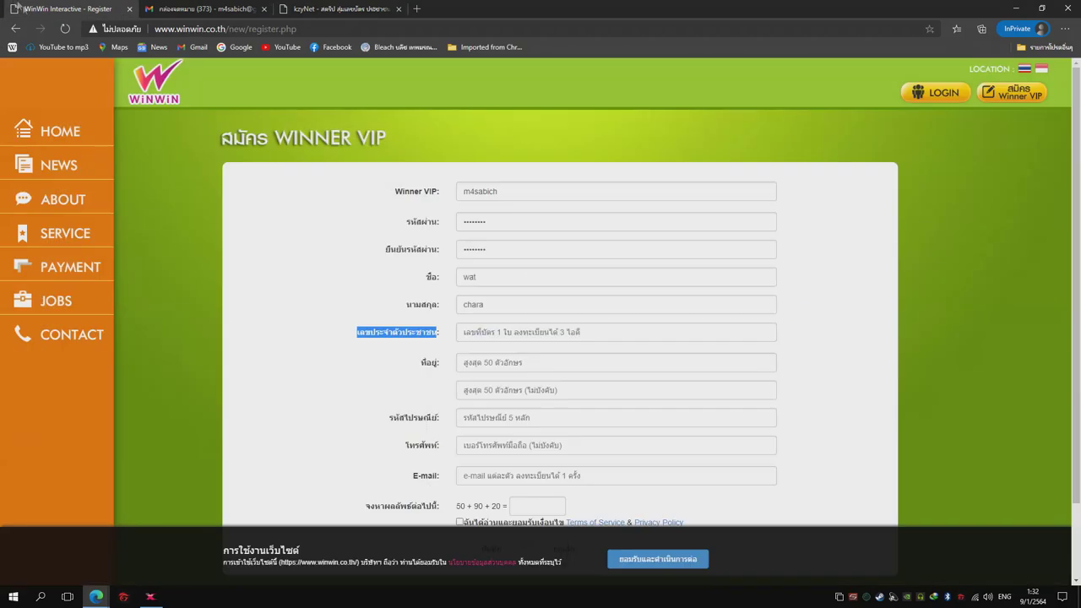
{"action": "left_click", "coordinate": [68, 8]}
{"action": "left_click", "coordinate": [503, 333]}
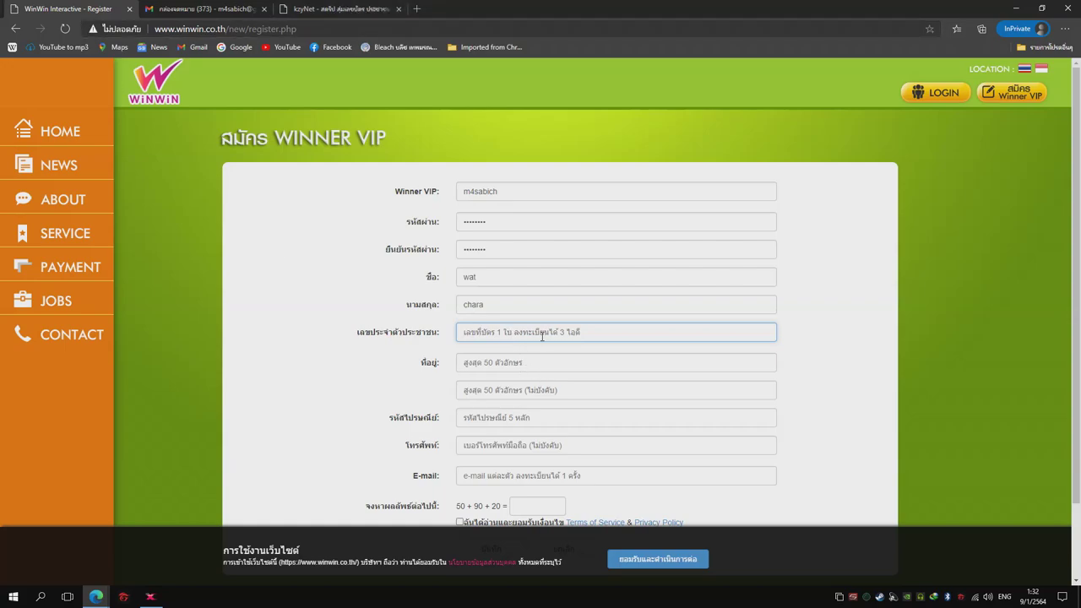
Step: Paste the citizen ID and fill in the house number and postal code
{"action": "key", "text": "ctrl+v"}
{"action": "key", "text": "Tab"}
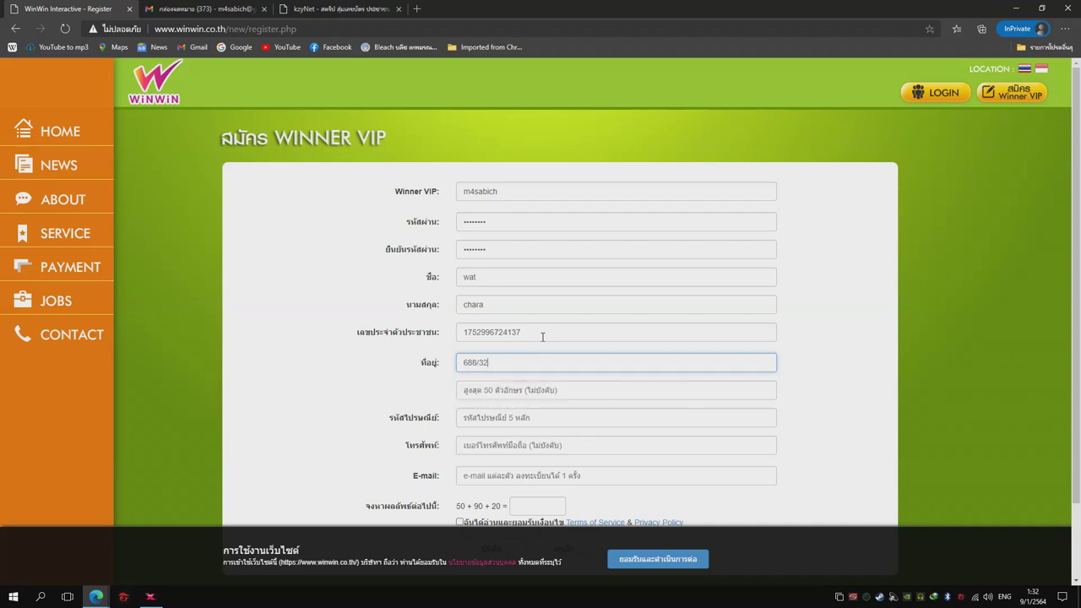
{"action": "key", "text": "Tab"}
{"action": "key", "text": "Tab"}
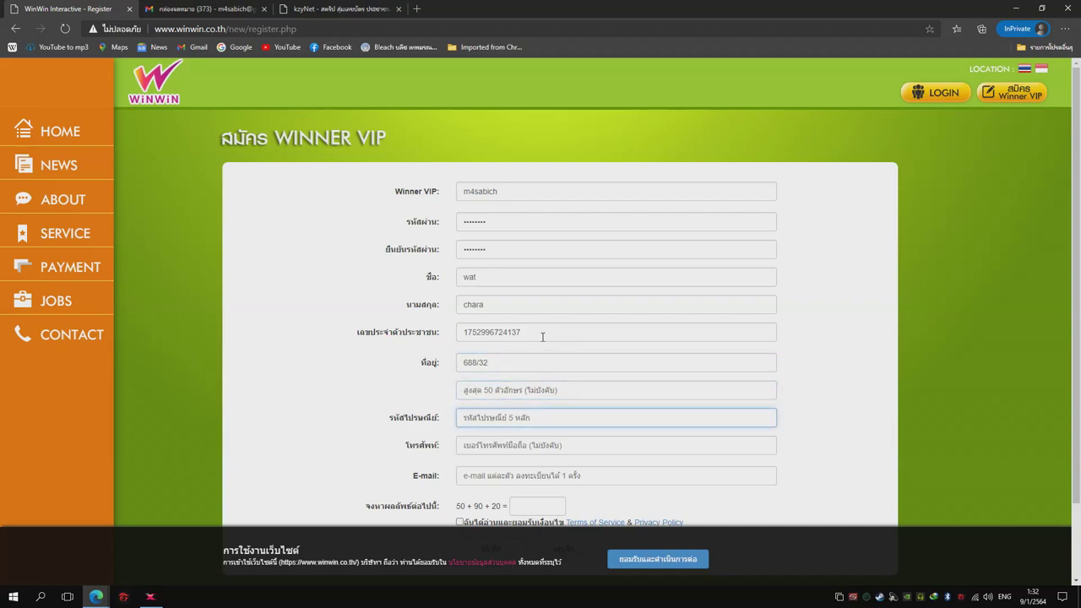
{"action": "type", "text": "10510"}
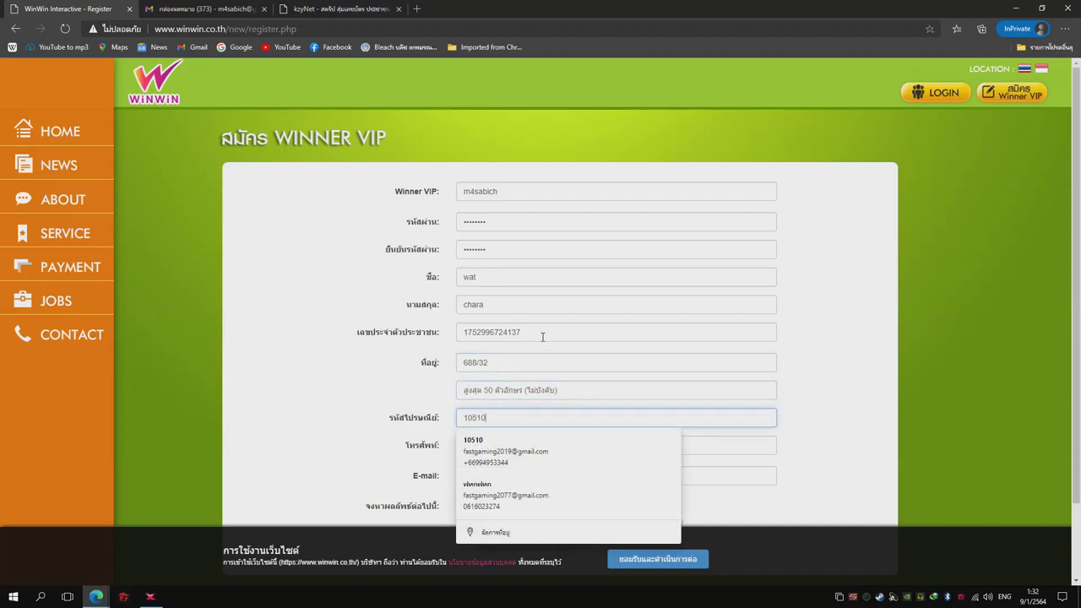
{"action": "key", "text": "Tab"}
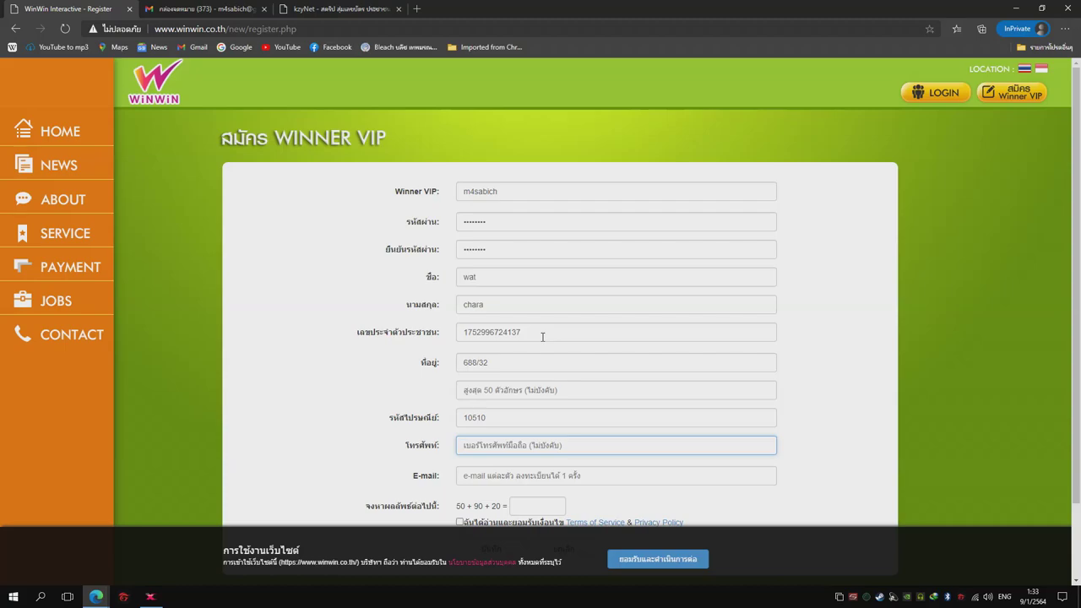
Step: Fill the e-mail field with the saved address from the browser's suggestions
{"action": "key", "text": "Tab"}
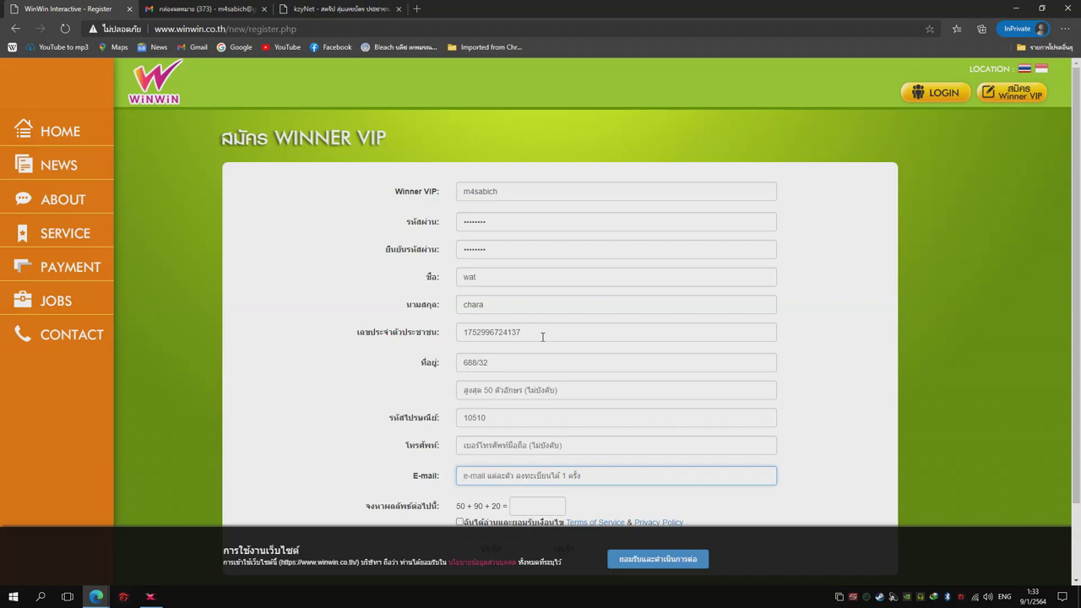
{"action": "type", "text": "m4"}
{"action": "key", "text": "Down"}
{"action": "key", "text": "Return"}
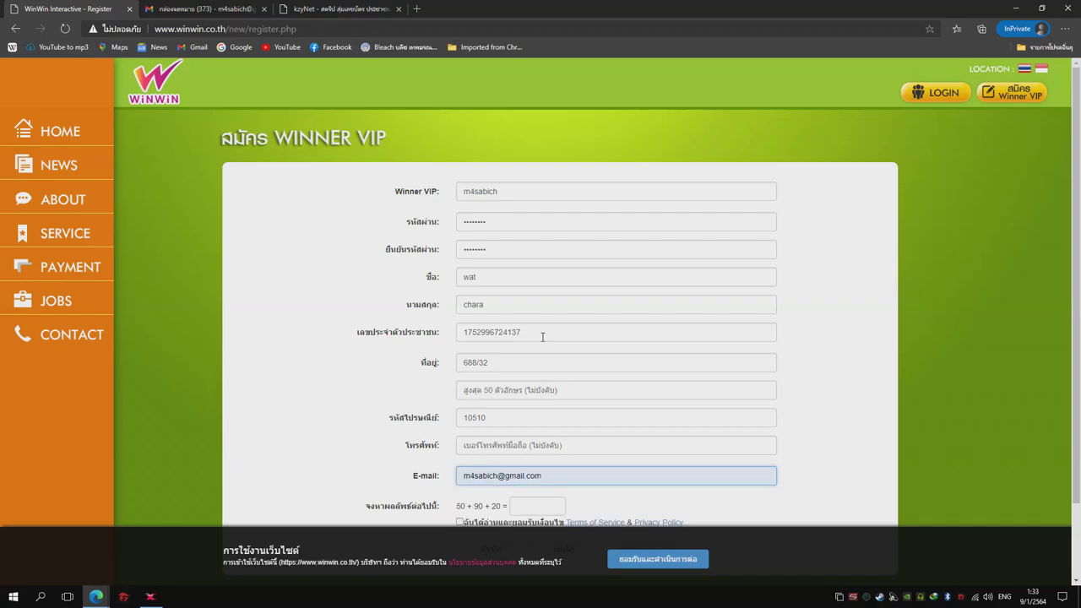
{"action": "scroll", "coordinate": [543, 336], "scroll_direction": "down", "scroll_amount": 1}
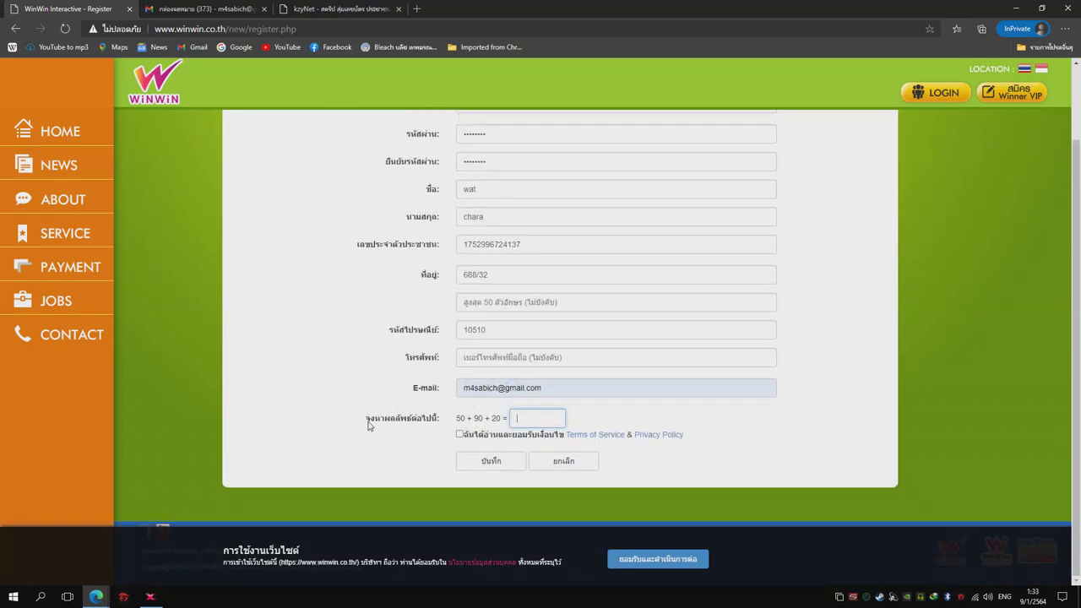
Step: Look up the answer to the 50 + 90 + 20 captcha with a web search
{"action": "left_click_drag", "start_coordinate": [457, 419], "coordinate": [501, 419]}
{"action": "key", "text": "ctrl+c"}
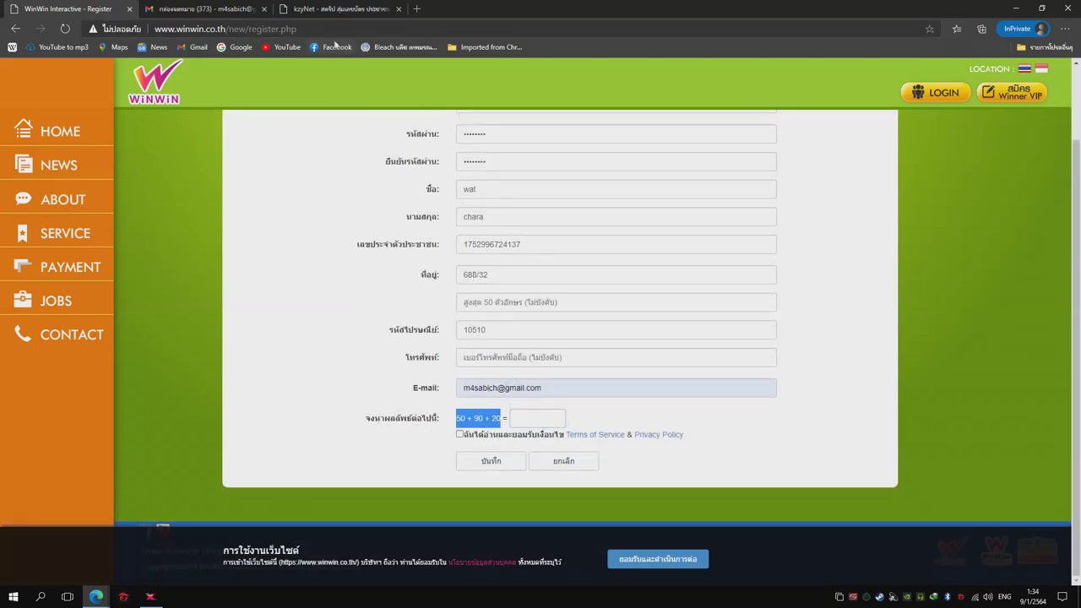
{"action": "left_click", "coordinate": [334, 28]}
{"action": "key", "text": "ctrl+v"}
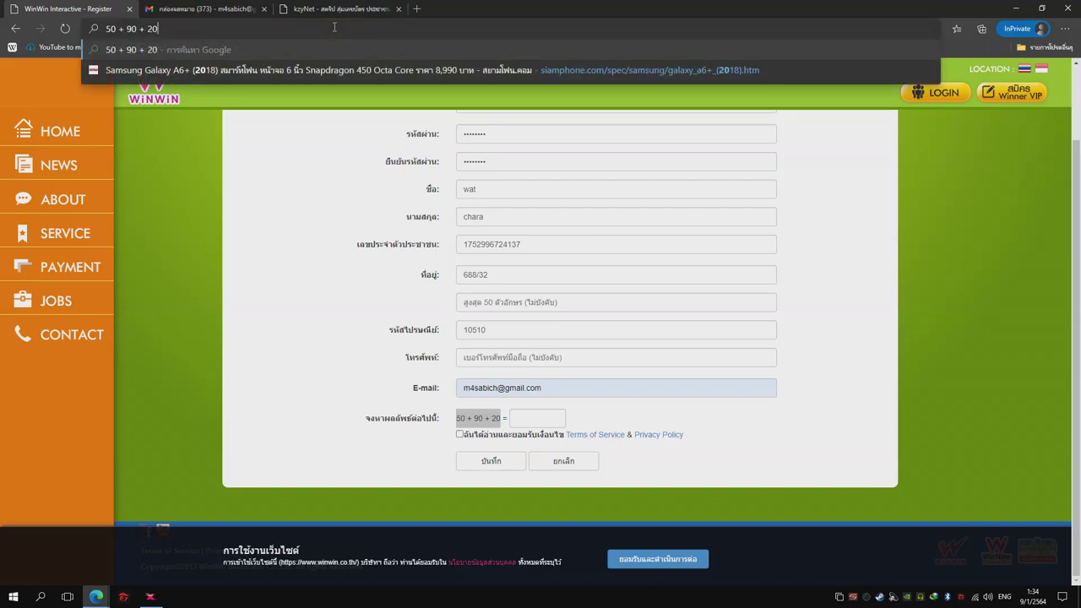
{"action": "key", "text": "ctrl+t"}
{"action": "key", "text": "ctrl+v"}
{"action": "key", "text": "Return"}
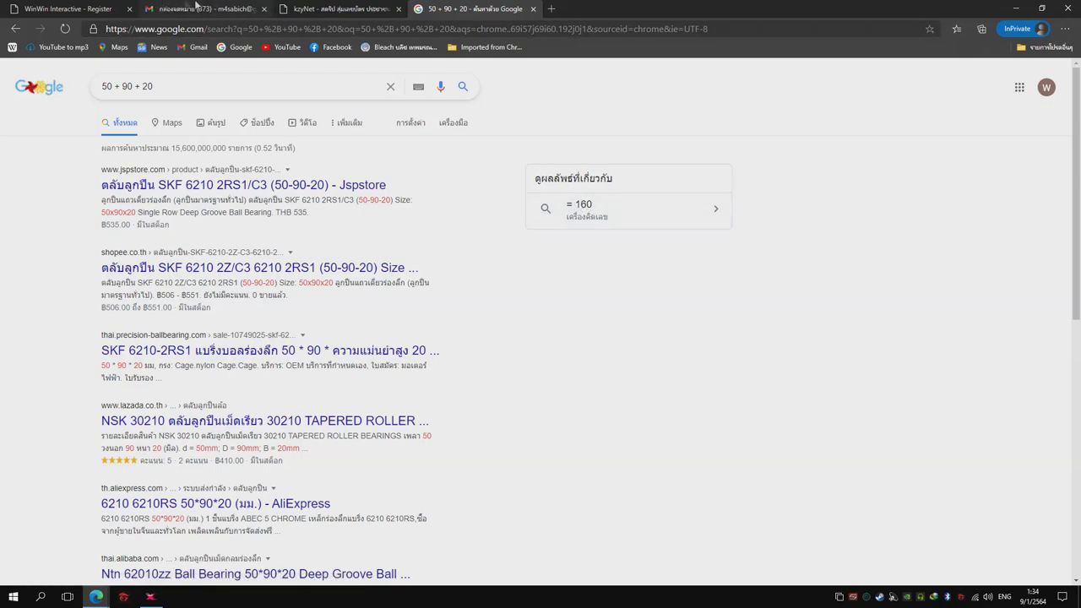
{"action": "key", "text": "ctrl+w"}
Step: Answer 160, accept the terms of service and submit the registration
{"action": "left_click", "coordinate": [529, 419]}
{"action": "type", "text": "16"}
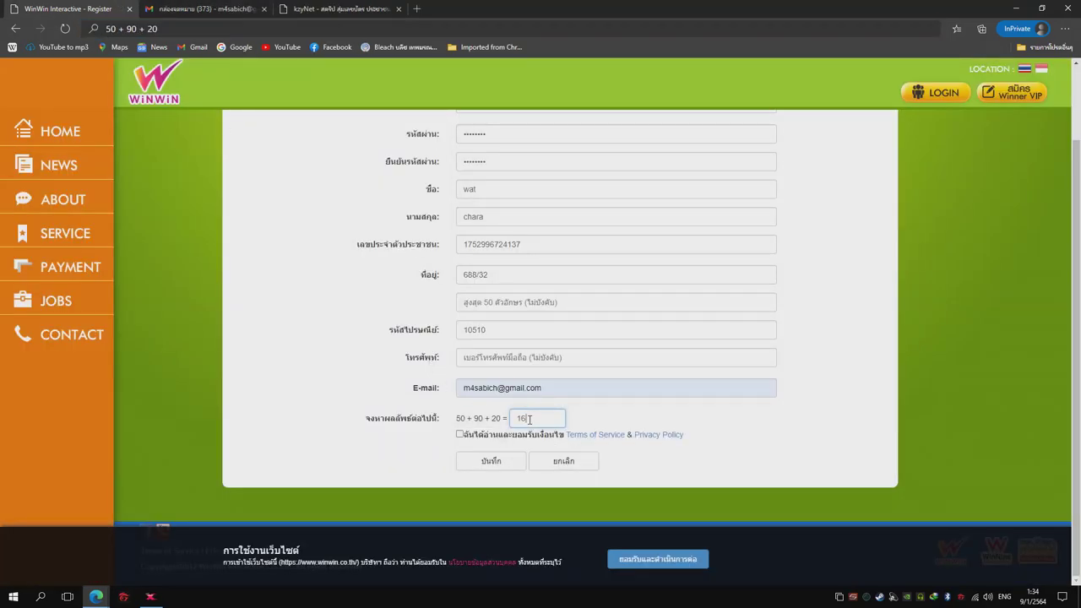
{"action": "type", "text": "0"}
{"action": "left_click", "coordinate": [459, 434]}
{"action": "left_click", "coordinate": [479, 464]}
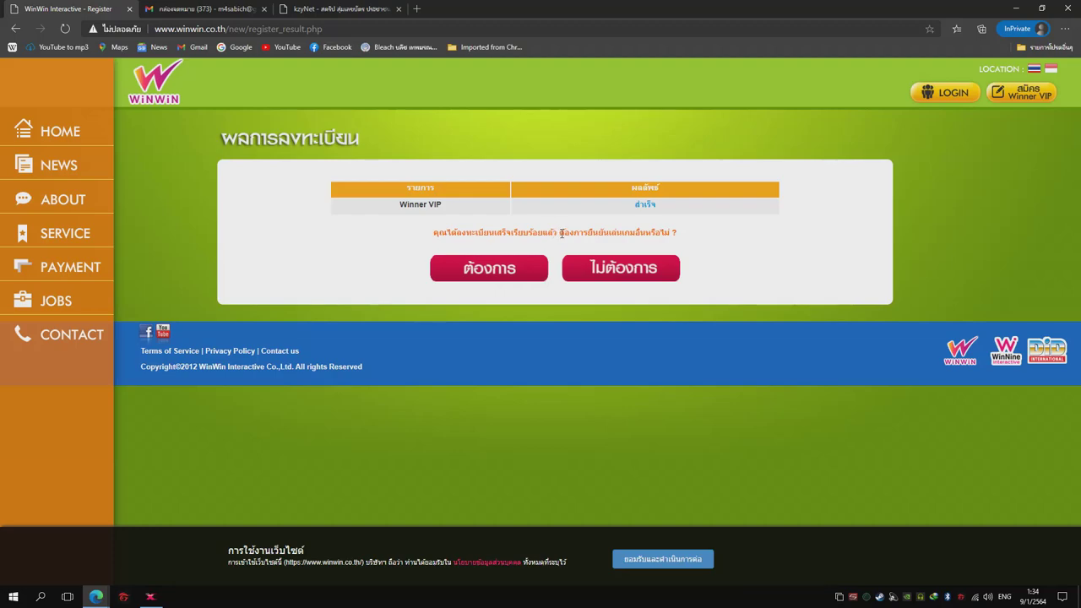
Step: Choose ต้องการ to continue to game activation
{"action": "left_click", "coordinate": [496, 267]}
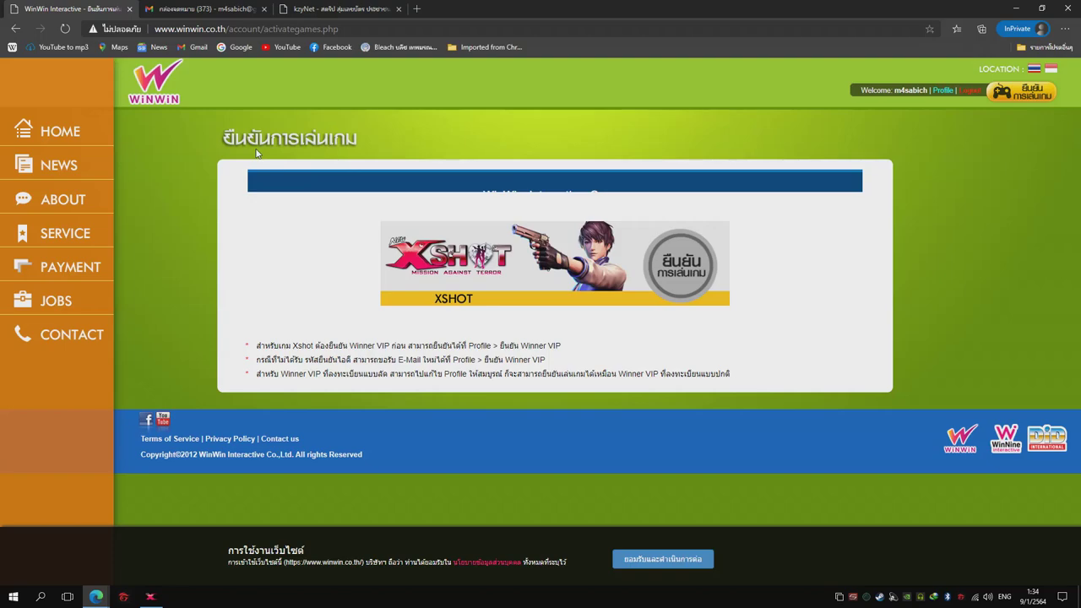
Step: Open the Profile's ยืนยัน Winner VIP page and request an ID verification code
{"action": "left_click", "coordinate": [941, 91]}
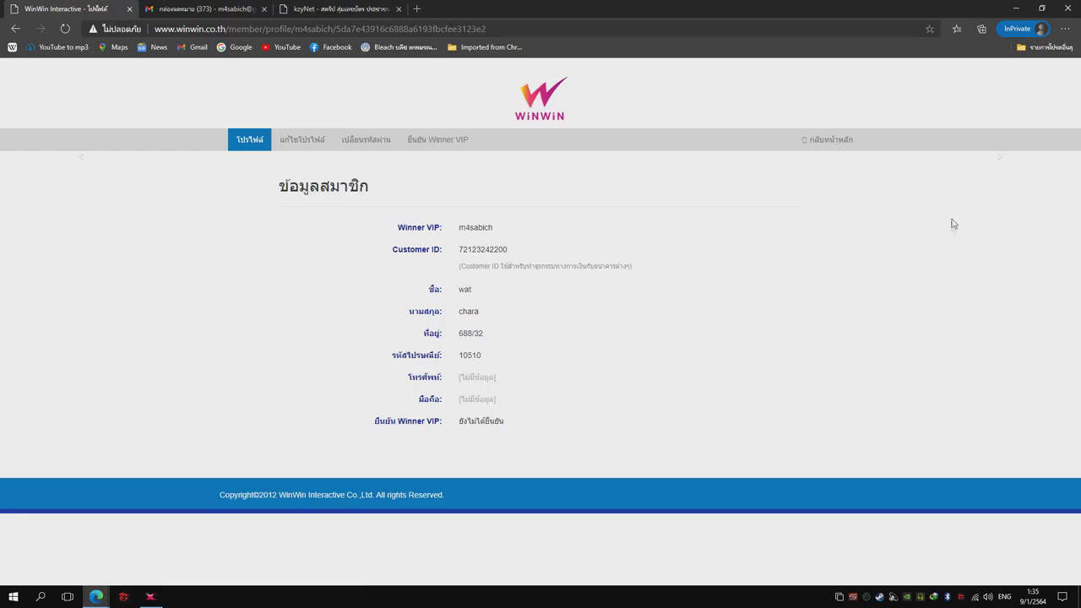
{"action": "left_click", "coordinate": [444, 144]}
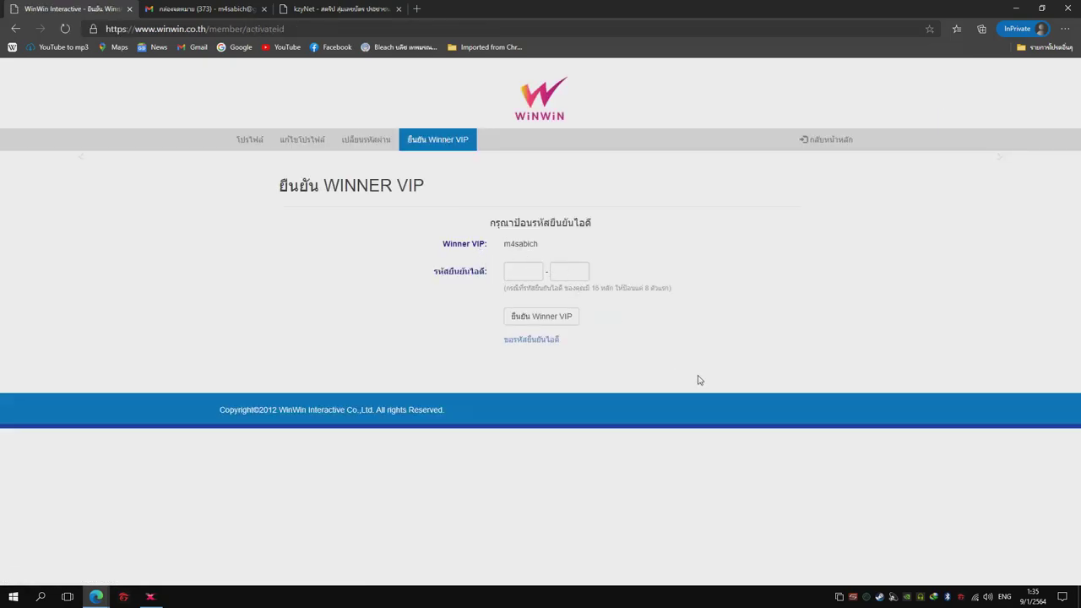
{"action": "left_click_drag", "start_coordinate": [501, 342], "coordinate": [630, 343]}
{"action": "left_click", "coordinate": [535, 343]}
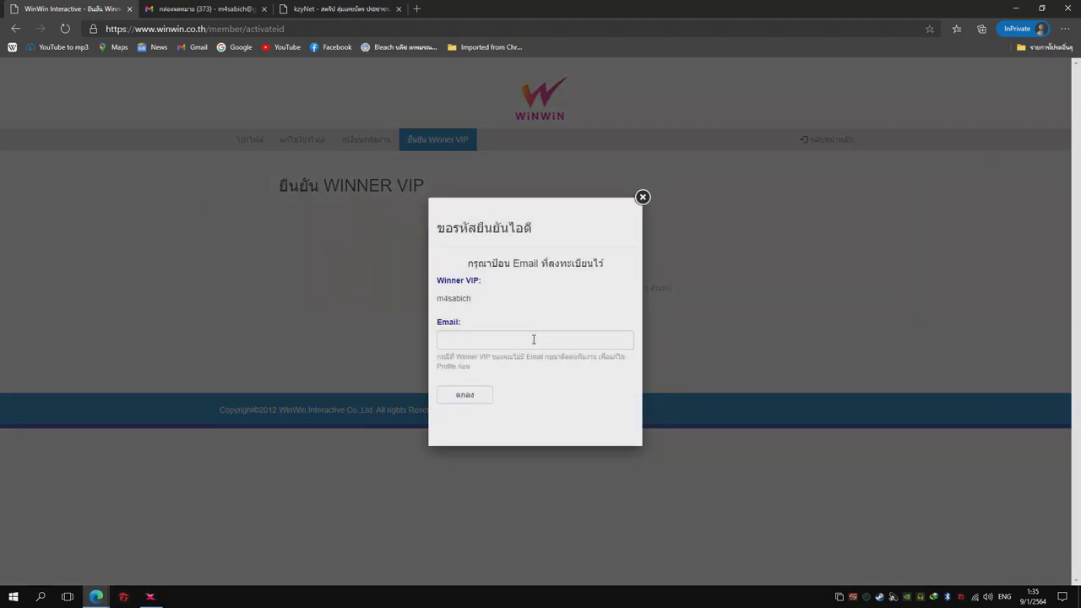
Step: Send the code to the registered e-mail address and dismiss the code-sent message
{"action": "left_click", "coordinate": [534, 340]}
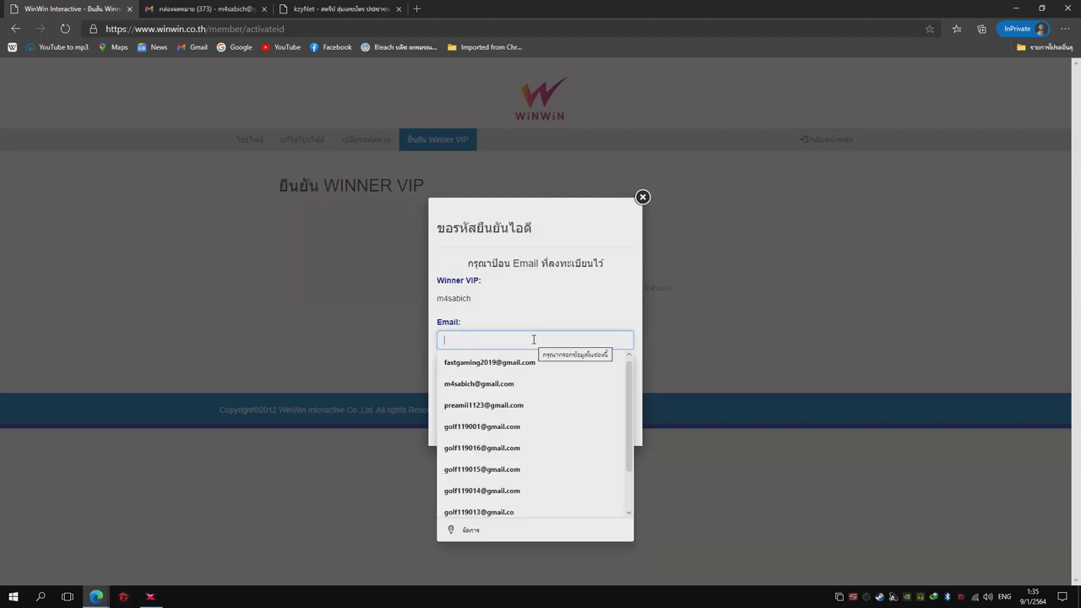
{"action": "key", "text": "Down"}
{"action": "key", "text": "Down"}
{"action": "key", "text": "Return"}
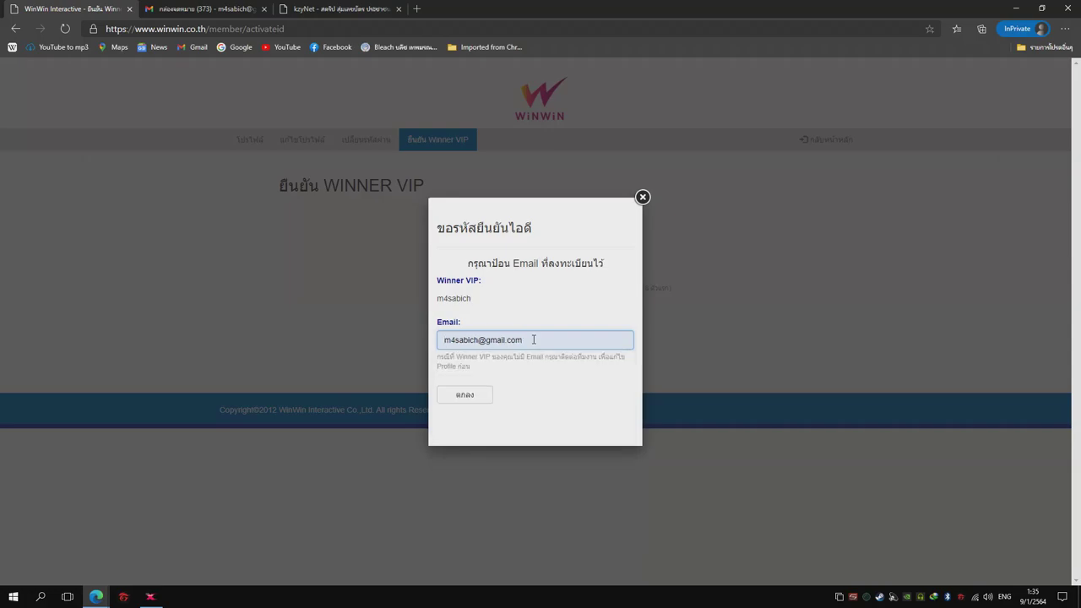
{"action": "left_click", "coordinate": [464, 398]}
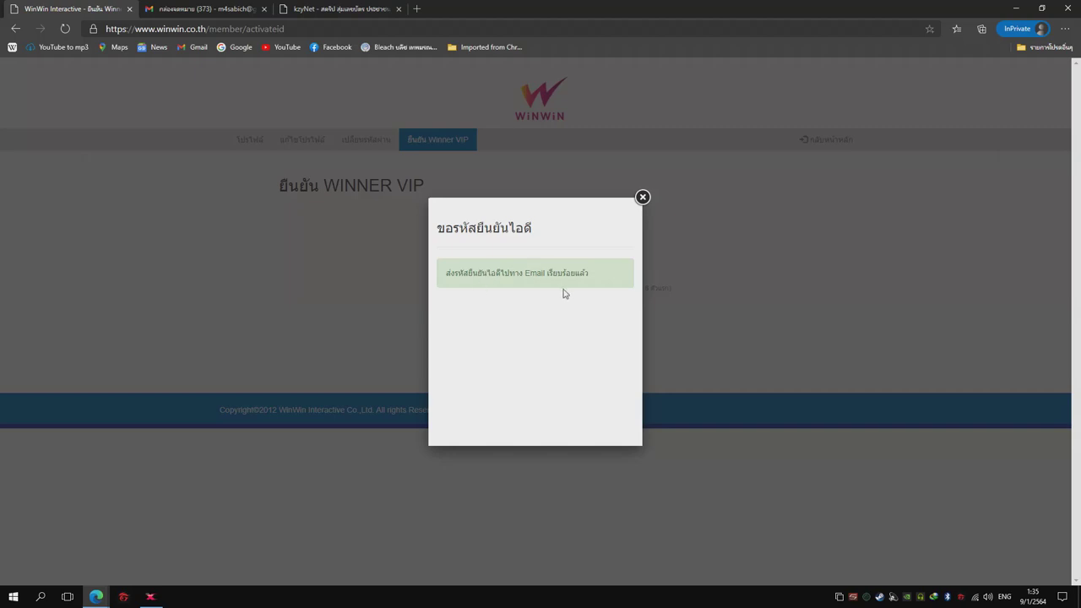
{"action": "left_click", "coordinate": [642, 198]}
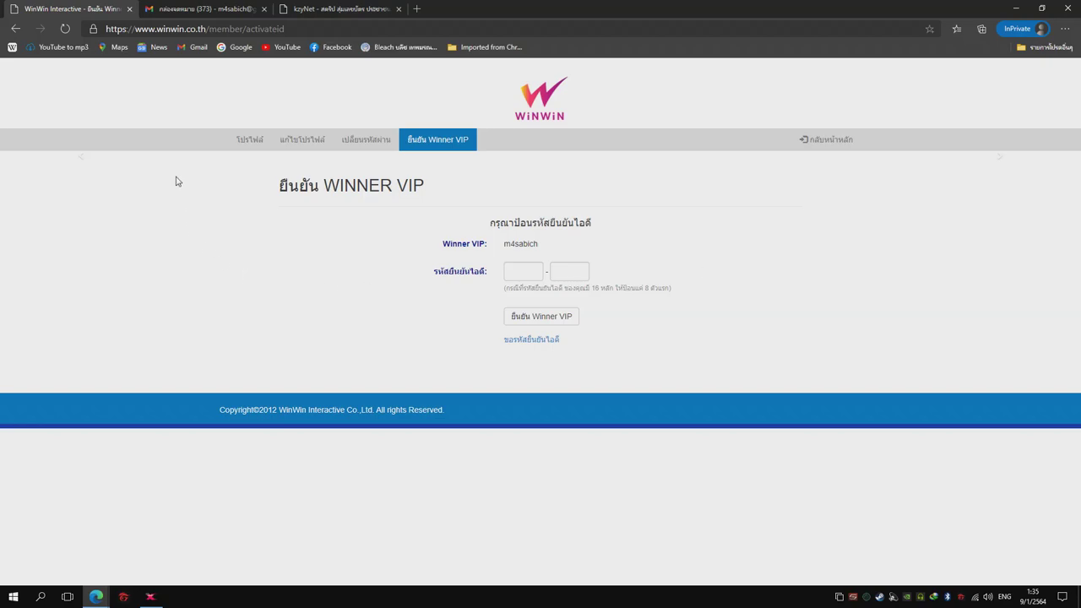
{"action": "left_click", "coordinate": [218, 7]}
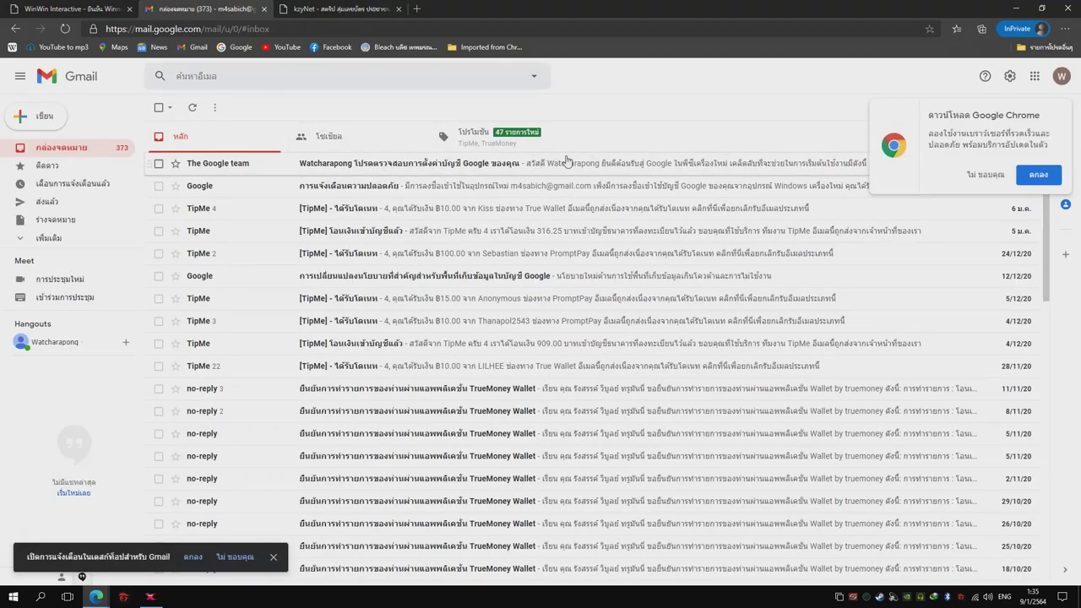
Step: Refresh Gmail, open the Winner VIP verification e-mail and copy the code's first half
{"action": "left_click", "coordinate": [997, 179]}
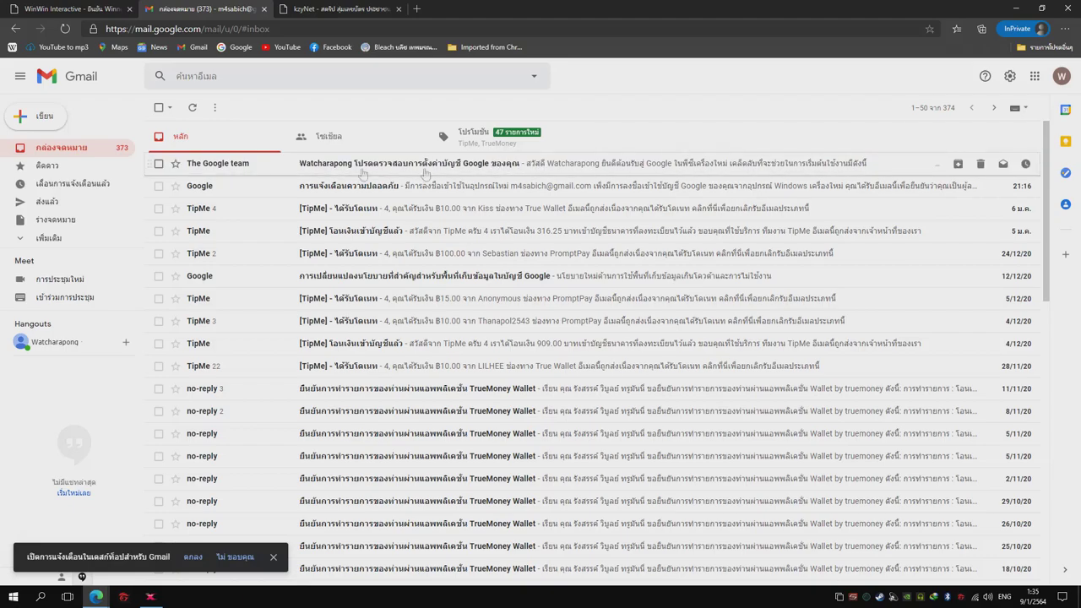
{"action": "left_click", "coordinate": [194, 109]}
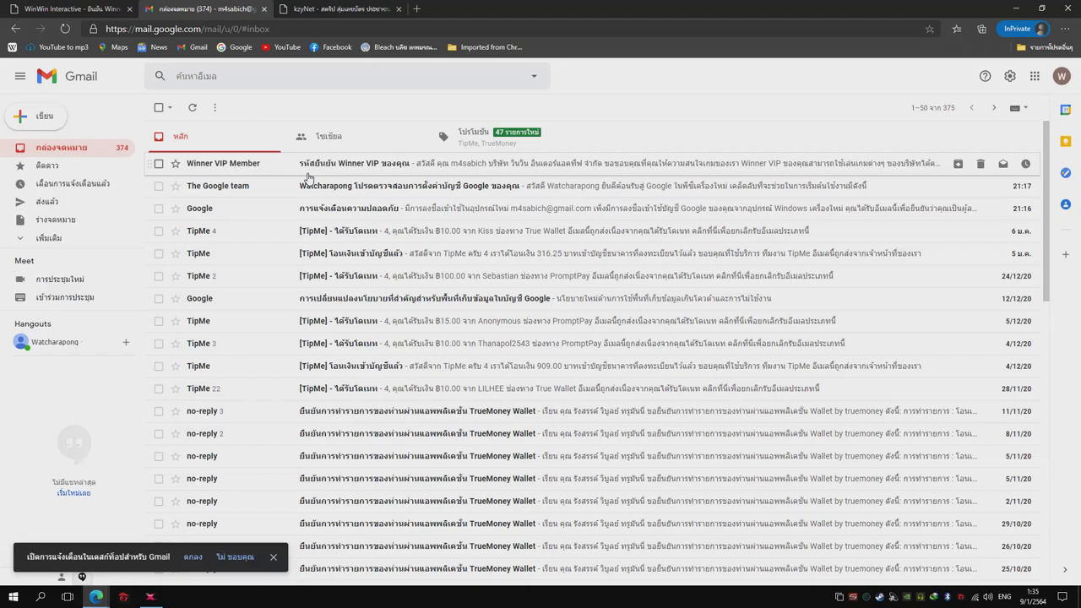
{"action": "left_click", "coordinate": [310, 169]}
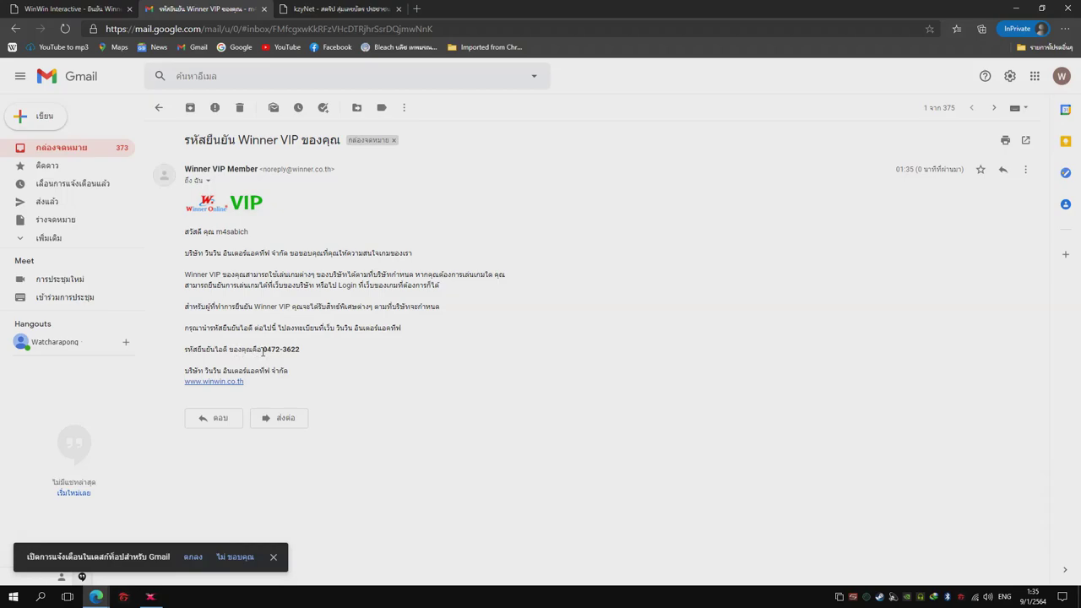
{"action": "left_click_drag", "start_coordinate": [263, 353], "coordinate": [280, 354]}
Step: Enter both halves of the verification code on WinWin's confirmation page
{"action": "left_click", "coordinate": [72, 8]}
{"action": "left_click", "coordinate": [524, 272]}
{"action": "key", "text": "ctrl+v"}
{"action": "key", "text": "Tab"}
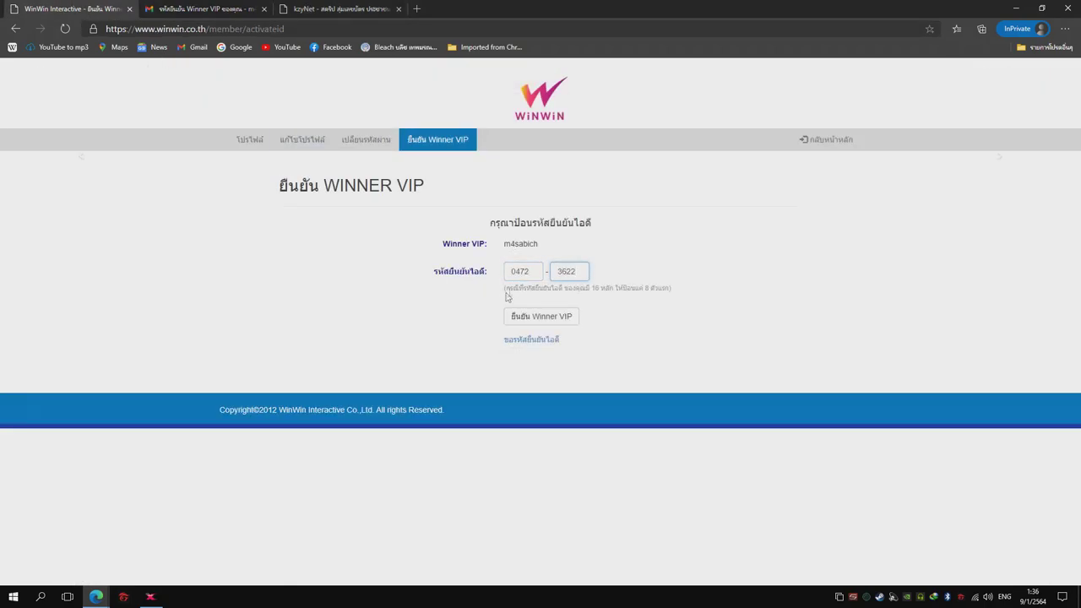
Step: Submit the code with ยืนยัน Winner VIP, then go back via กลับหน้าหลัก
{"action": "left_click", "coordinate": [548, 326]}
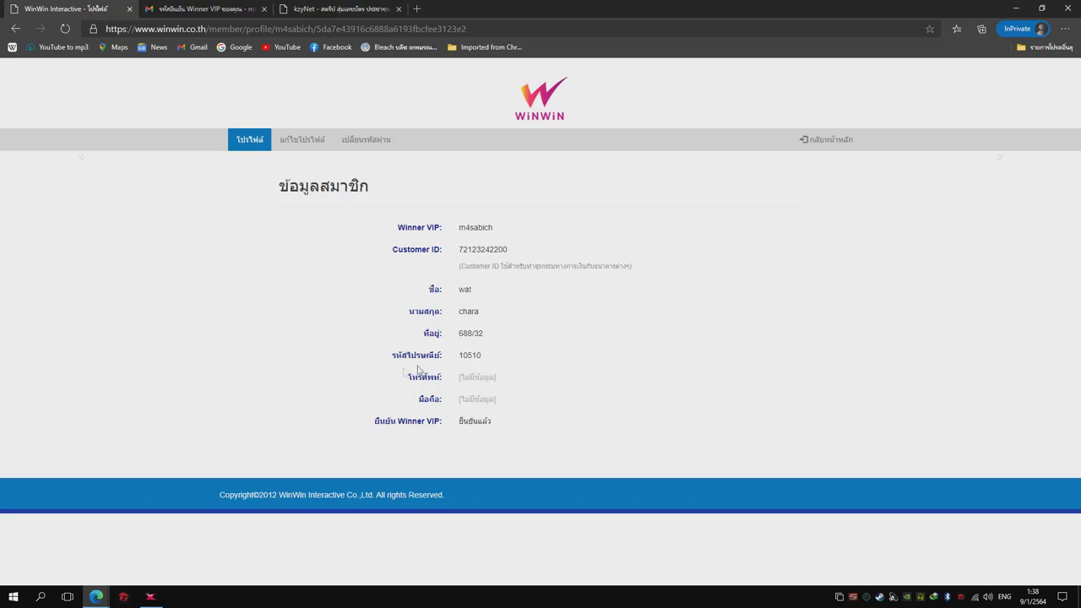
{"action": "left_click", "coordinate": [826, 142]}
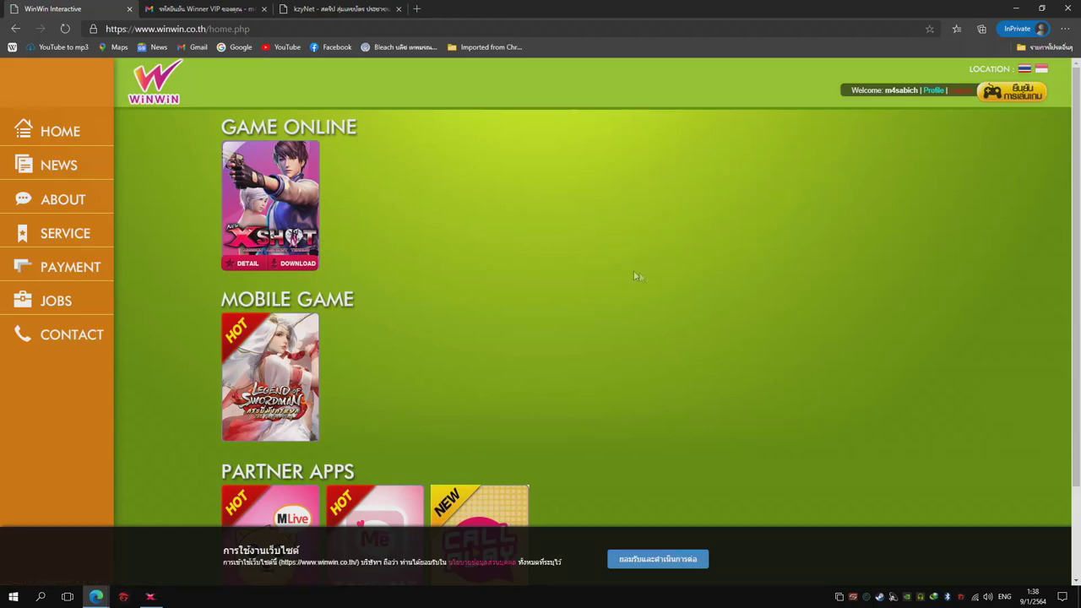
Step: Confirm XSHOT play on the game activation page and accept the confirmation alert
{"action": "left_click", "coordinate": [1028, 97]}
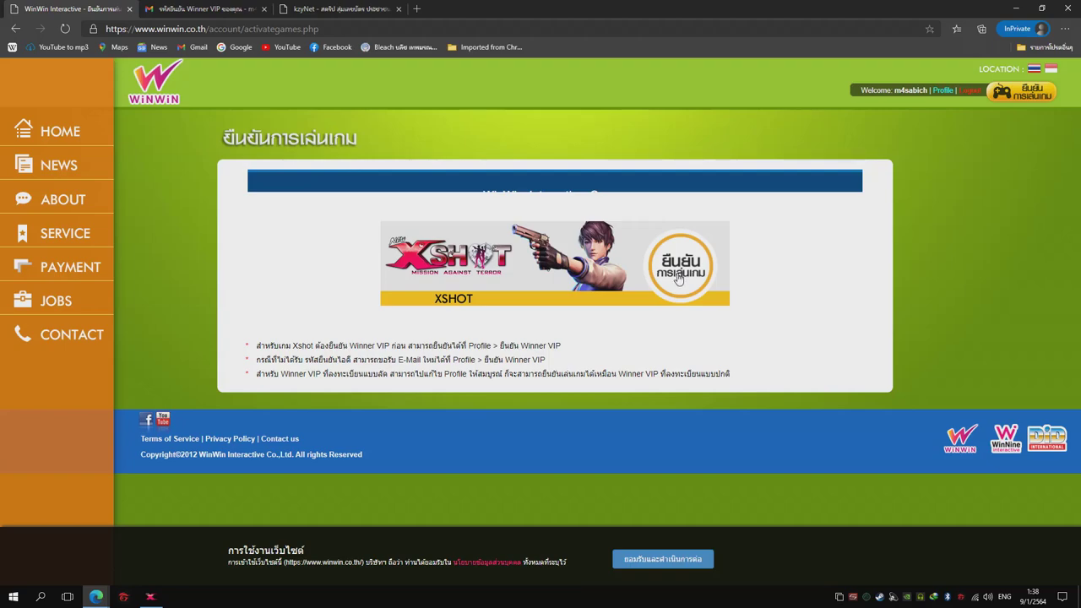
{"action": "left_click", "coordinate": [689, 283]}
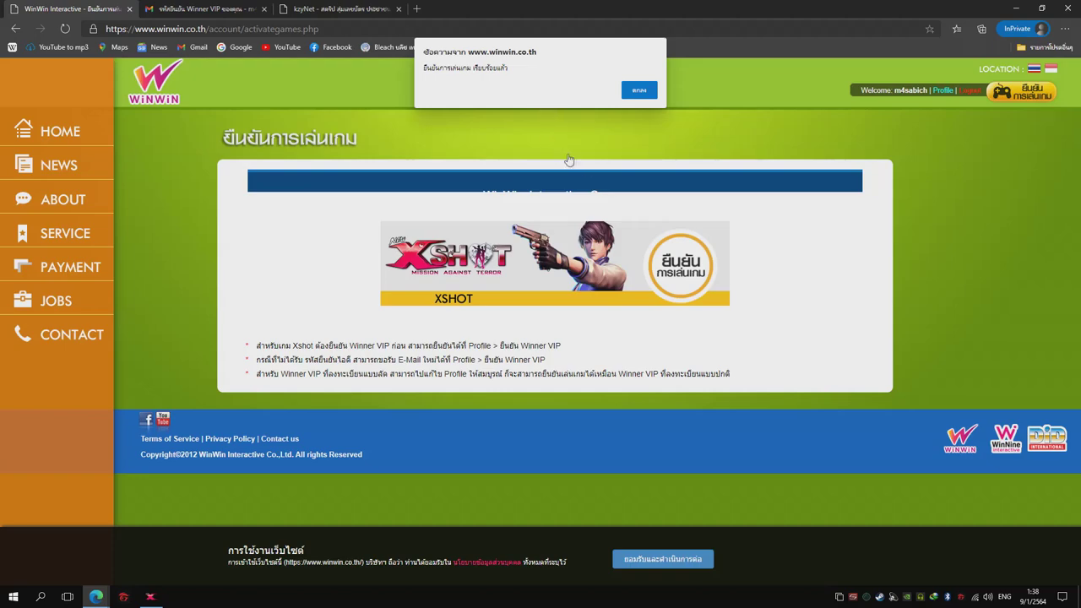
{"action": "left_click", "coordinate": [640, 90]}
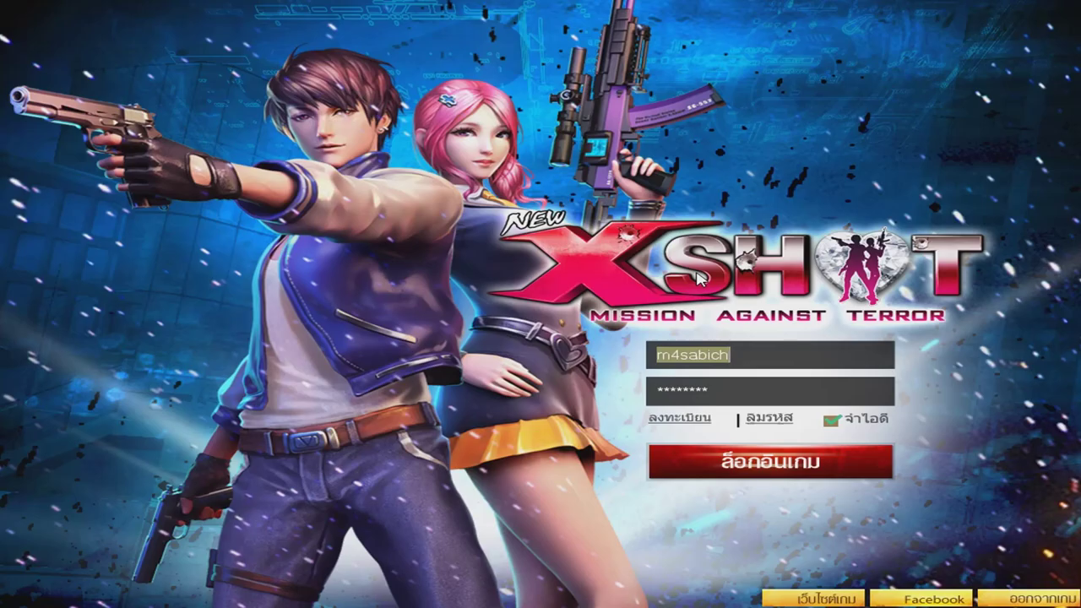
Step: Log in to XShot and start a new character in the first slot with region กลาง
{"action": "key", "text": "Return"}
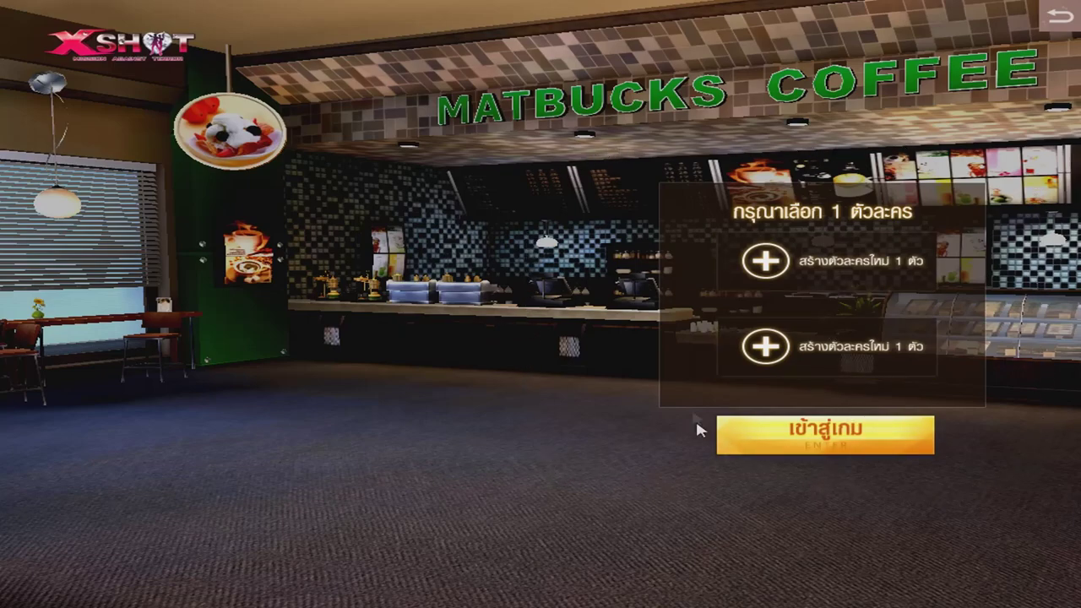
{"action": "left_click", "coordinate": [833, 264]}
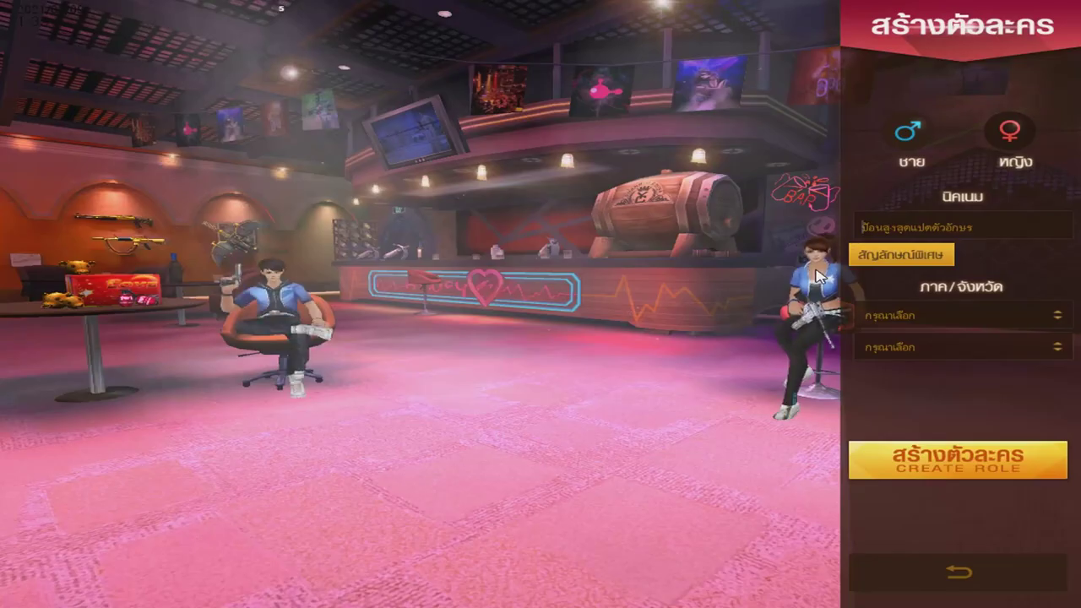
{"action": "left_click", "coordinate": [892, 315]}
{"action": "left_click", "coordinate": [882, 379]}
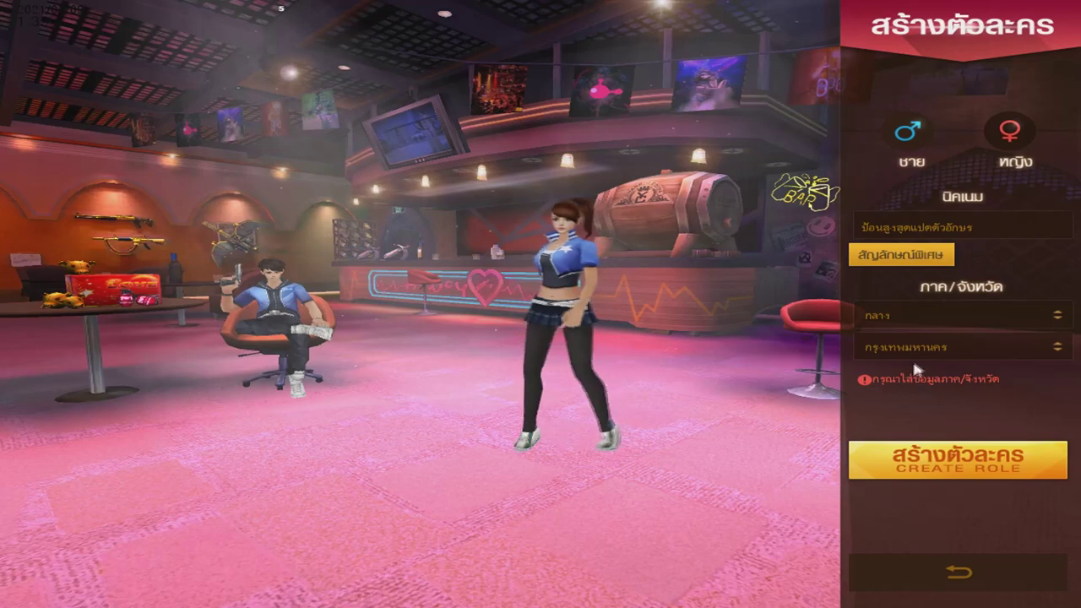
Step: Give the character a nickname, create it and join the Newbie1 server
{"action": "left_click", "coordinate": [929, 227]}
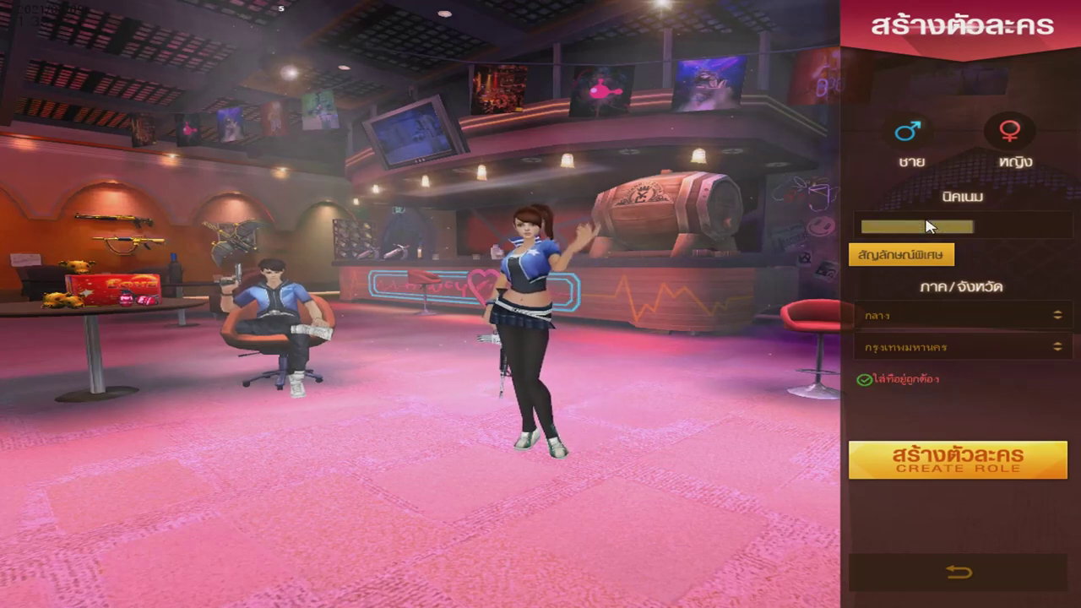
{"action": "type", "text": "m4sabich"}
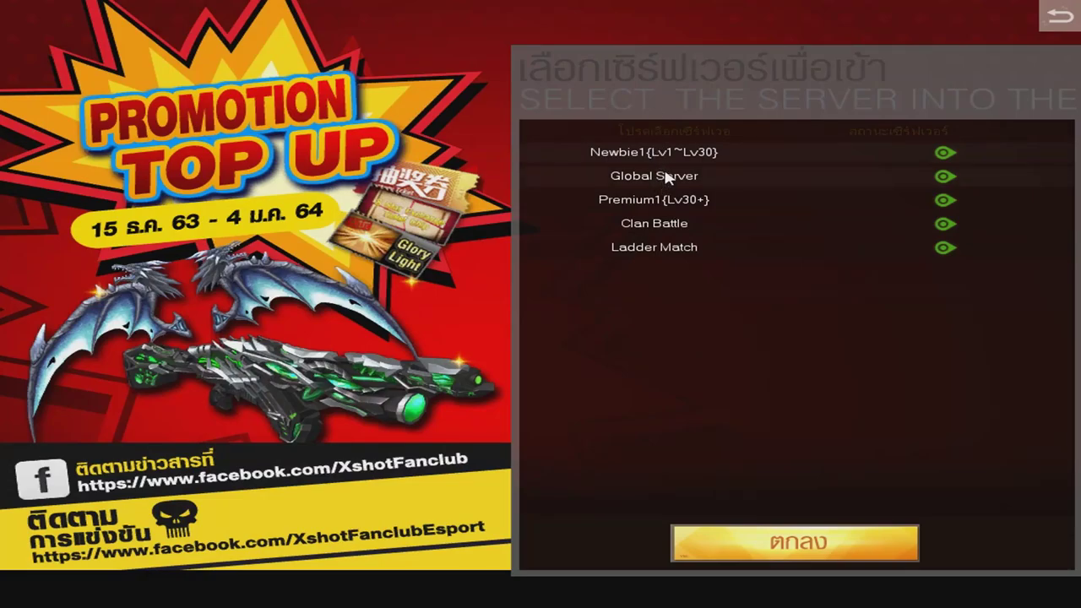
{"action": "double_click", "coordinate": [685, 152]}
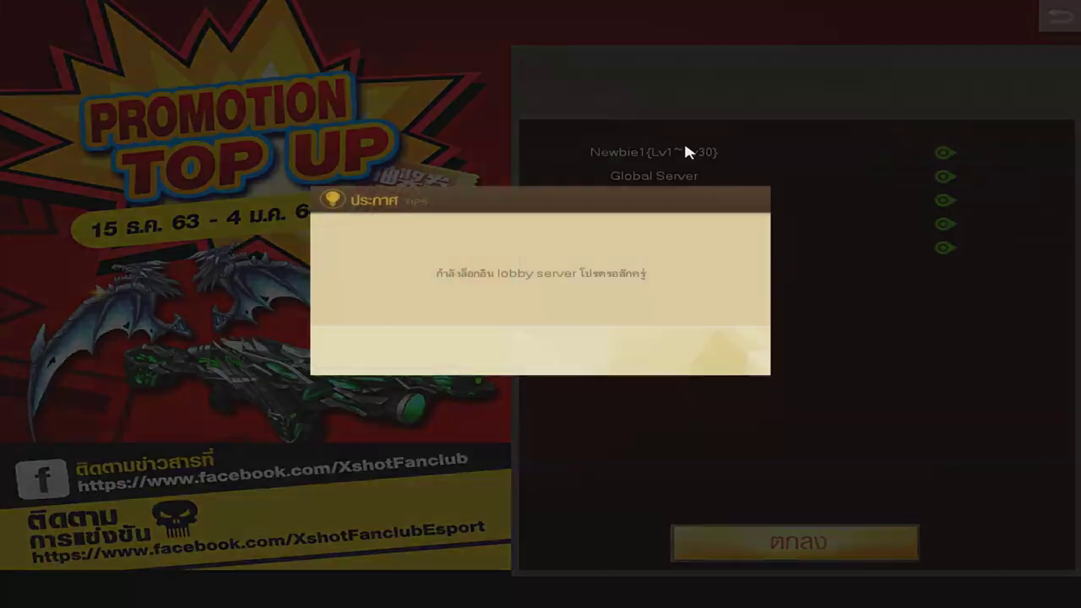
{"action": "double_click", "coordinate": [673, 264]}
Step: Dismiss the reward popup and review the player profile's technique, Ladder and basic info tabs
{"action": "left_click", "coordinate": [674, 263]}
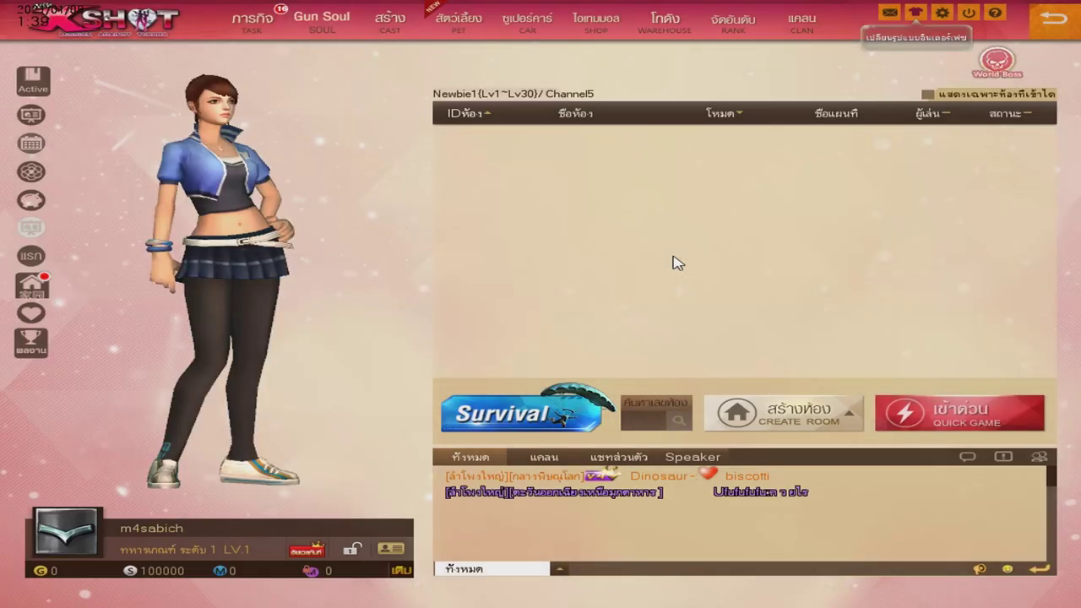
{"action": "left_click", "coordinate": [394, 551]}
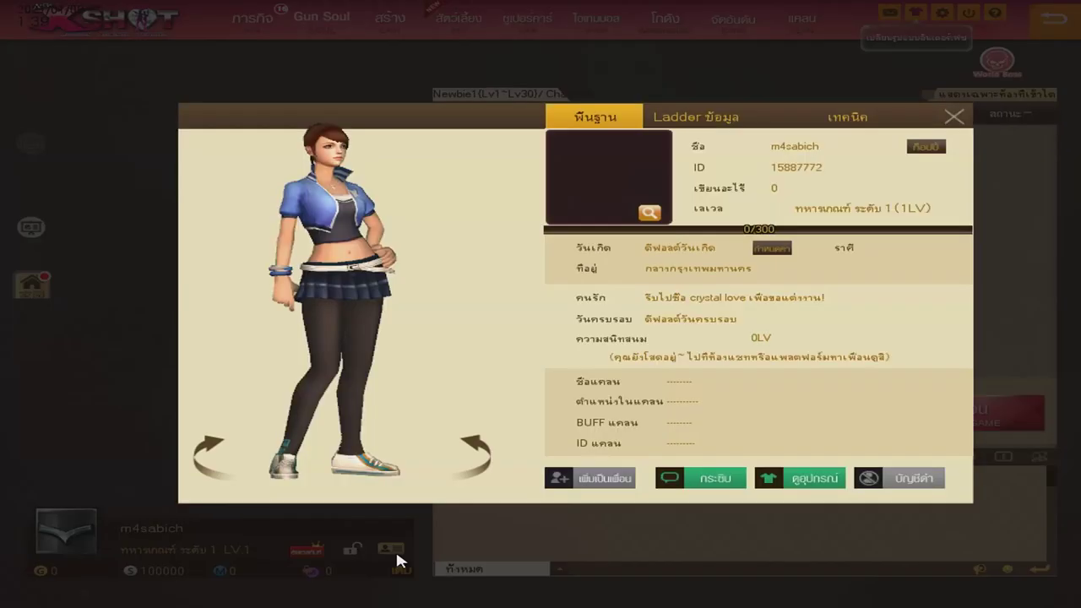
{"action": "left_click", "coordinate": [839, 120]}
{"action": "left_click", "coordinate": [676, 115]}
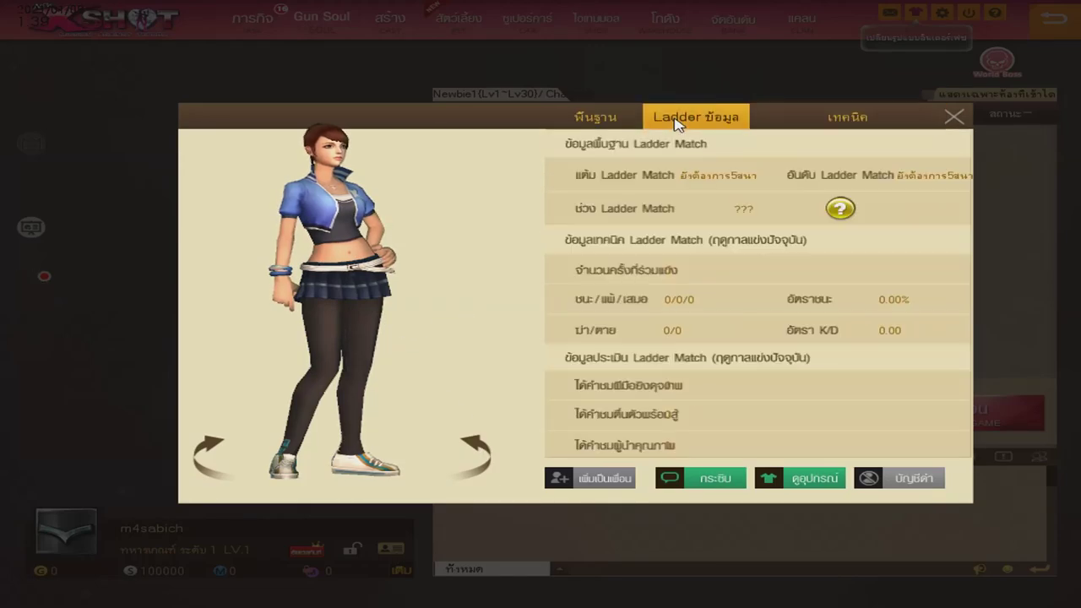
{"action": "left_click", "coordinate": [615, 117]}
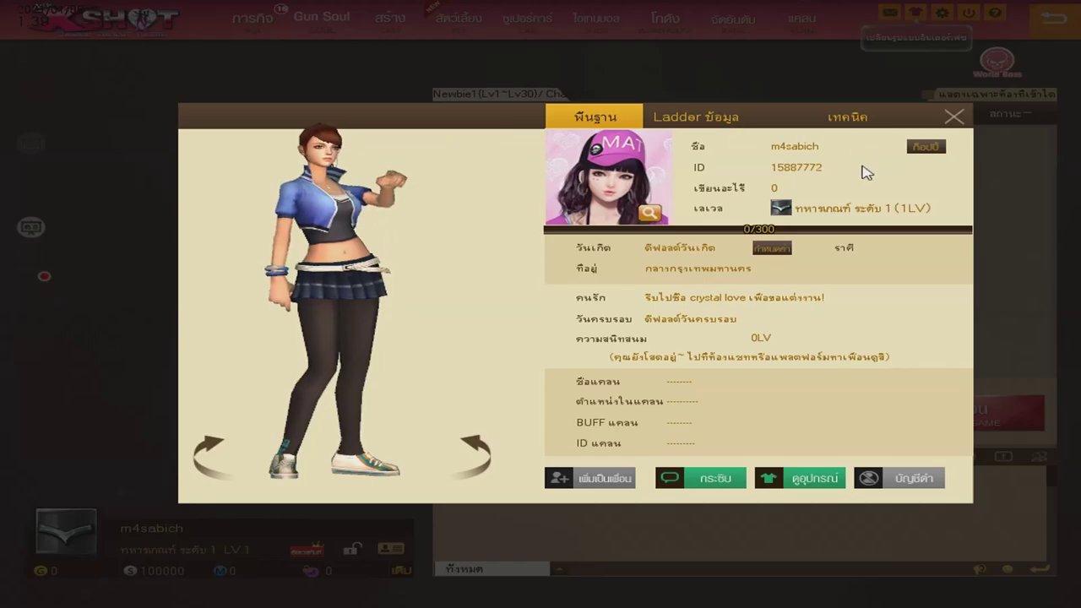
{"action": "key", "text": "Escape"}
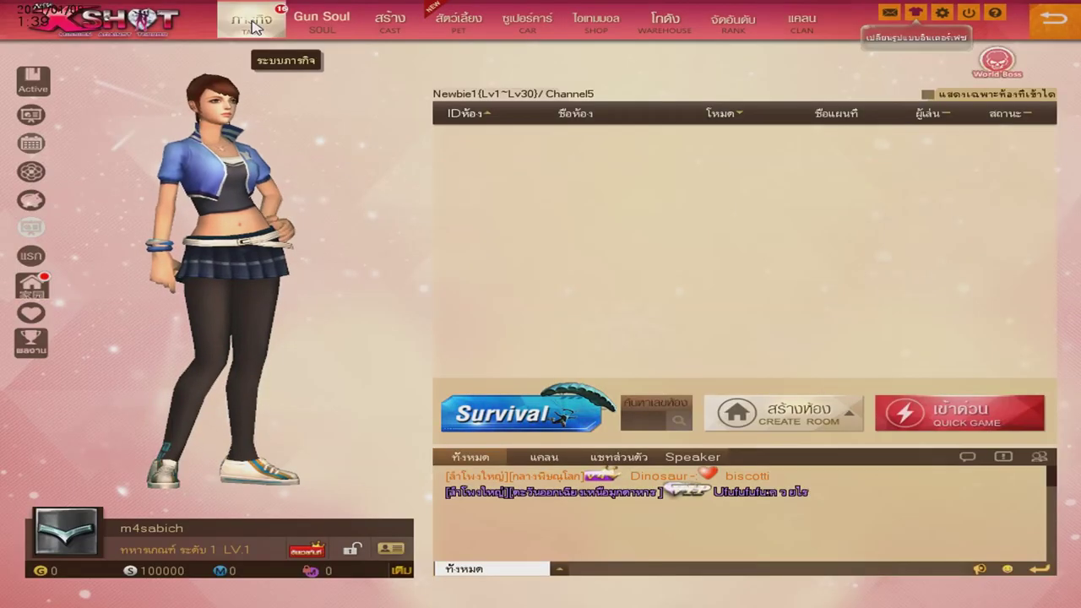
Step: Check the MAT anniversary and Genesis4 daily missions, then show the First Reload Reward offer
{"action": "left_click", "coordinate": [252, 21]}
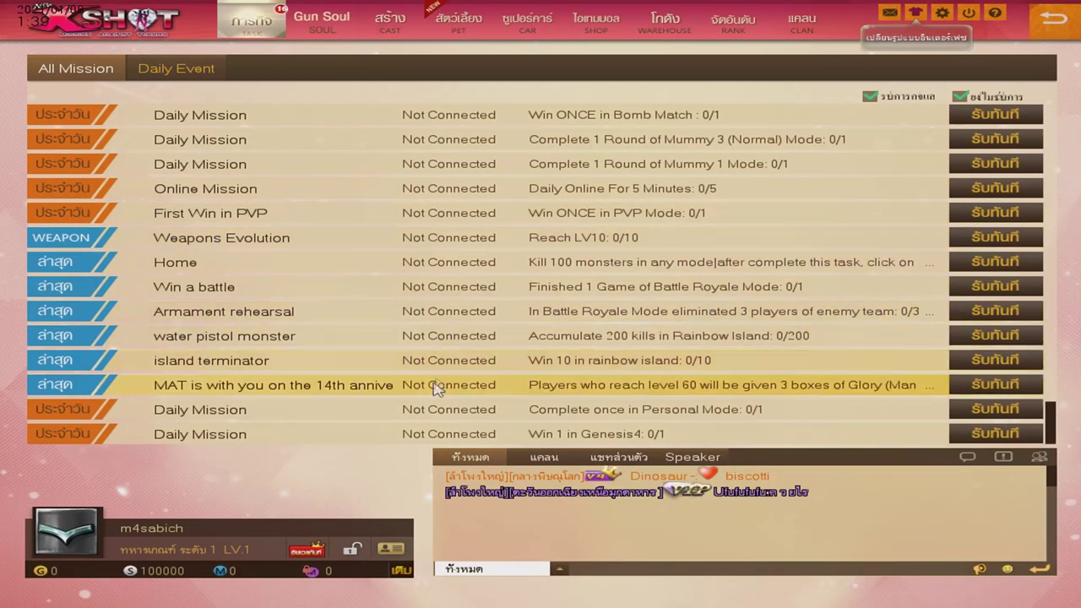
{"action": "left_click", "coordinate": [434, 384]}
{"action": "key", "text": "Escape"}
{"action": "left_click", "coordinate": [402, 435]}
{"action": "key", "text": "Escape"}
{"action": "key", "text": "Escape"}
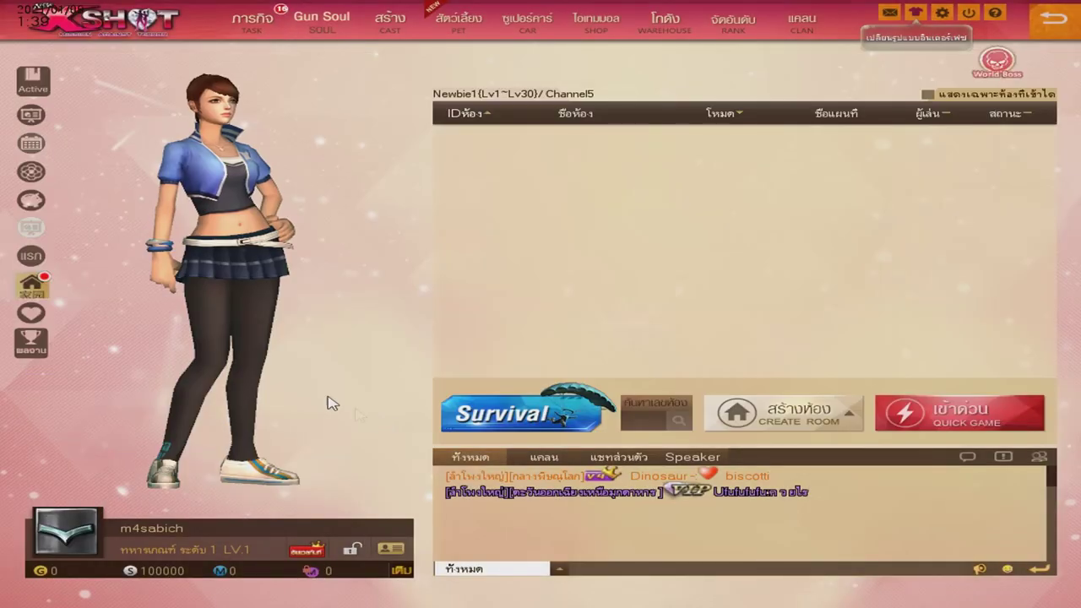
{"action": "left_click", "coordinate": [31, 262]}
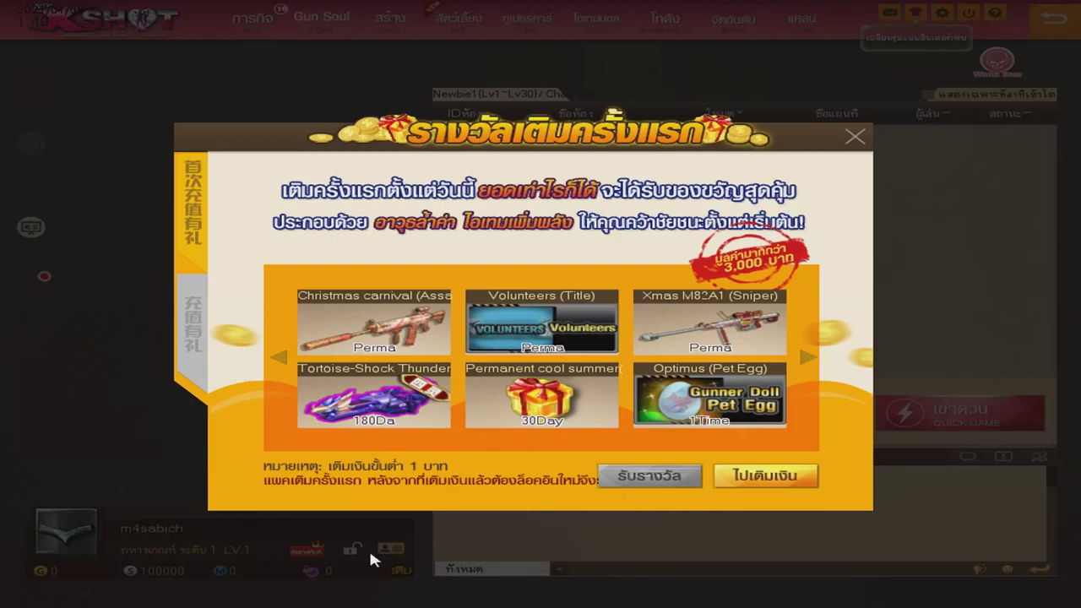
{"action": "mouse_move", "coordinate": [362, 357]}
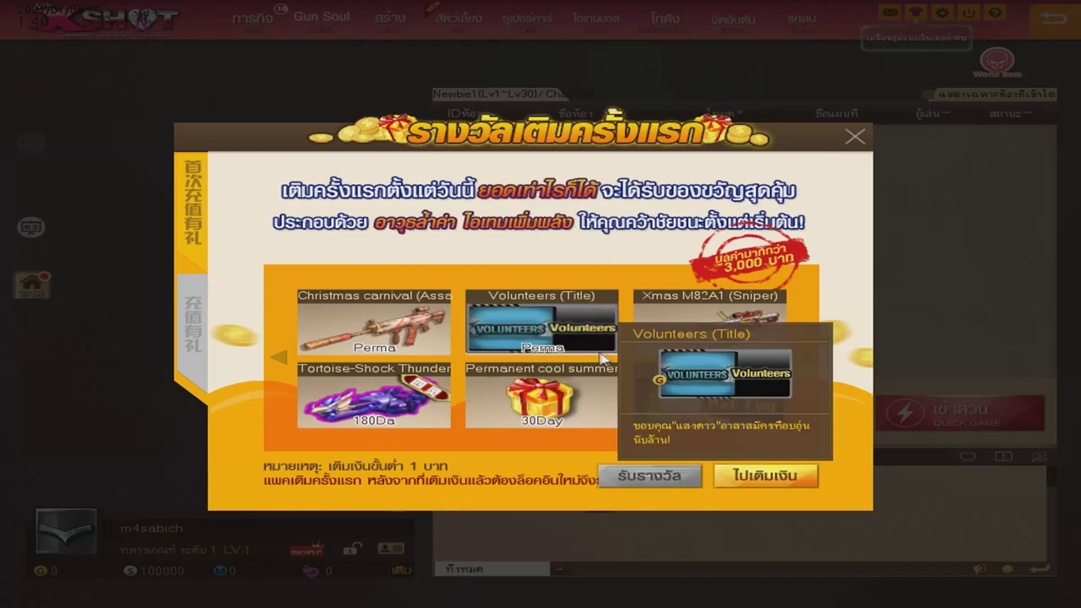
{"action": "mouse_move", "coordinate": [701, 346]}
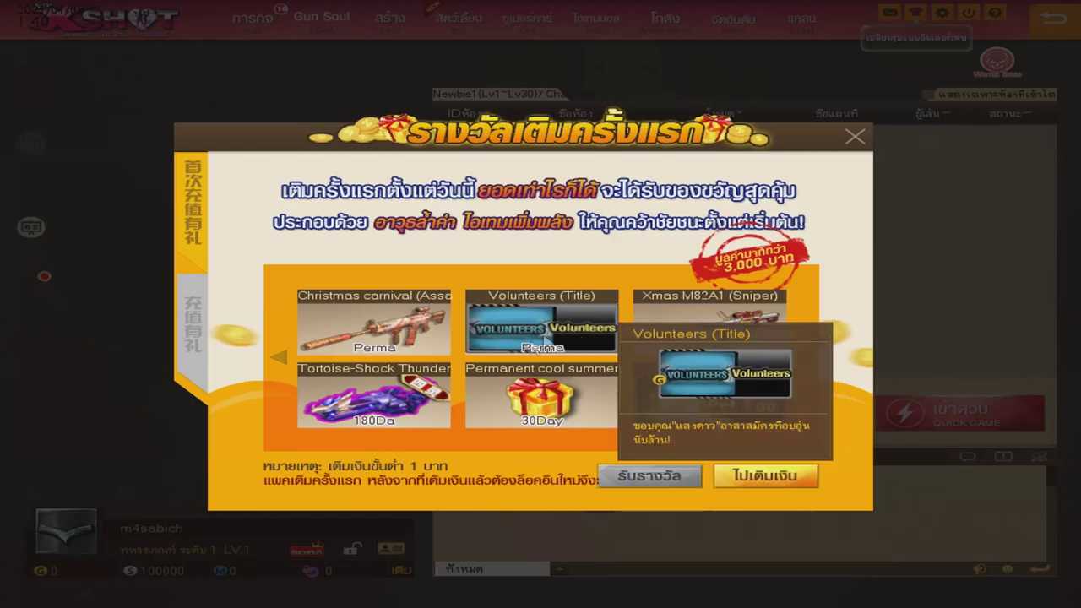
{"action": "mouse_move", "coordinate": [388, 418]}
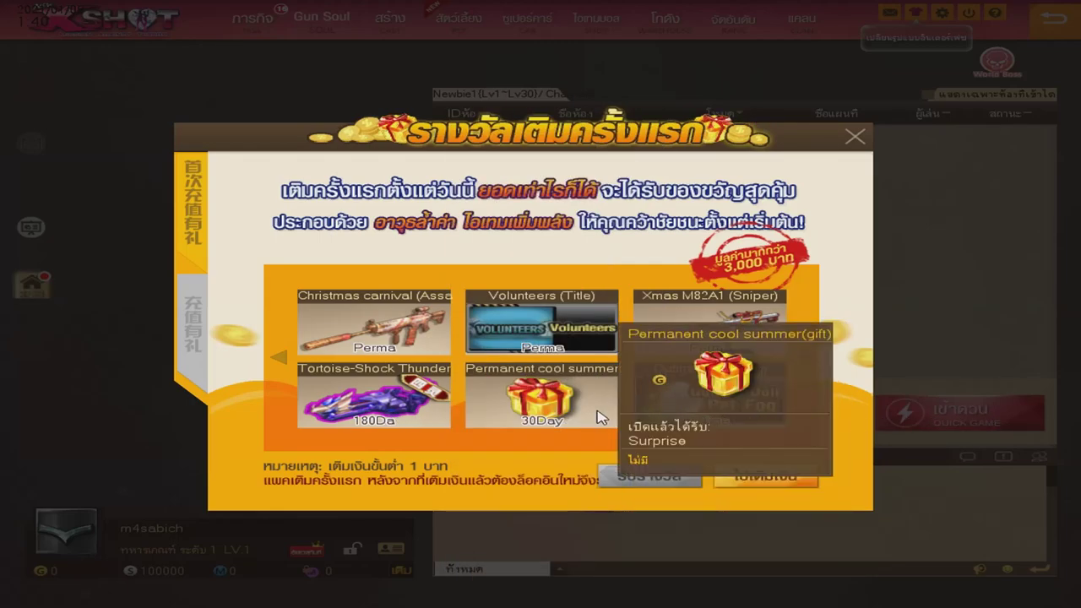
{"action": "mouse_move", "coordinate": [541, 420]}
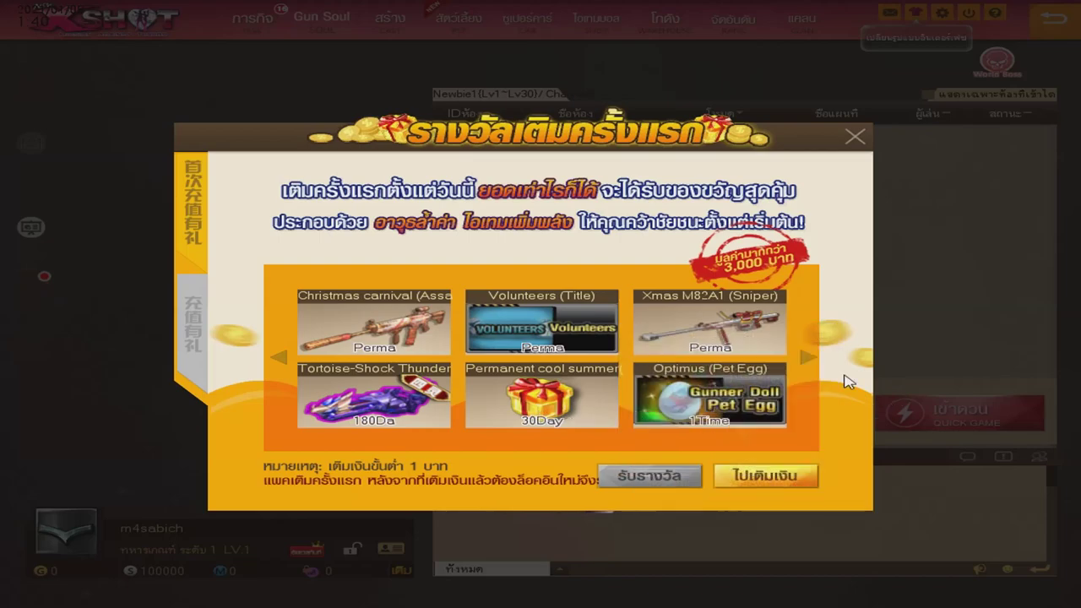
{"action": "mouse_move", "coordinate": [513, 410]}
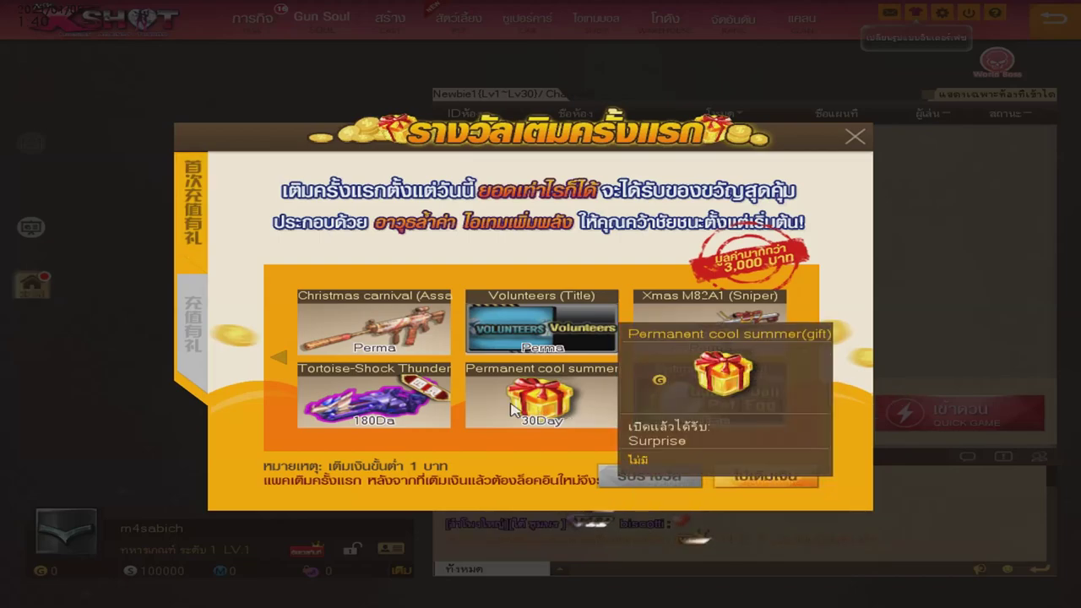